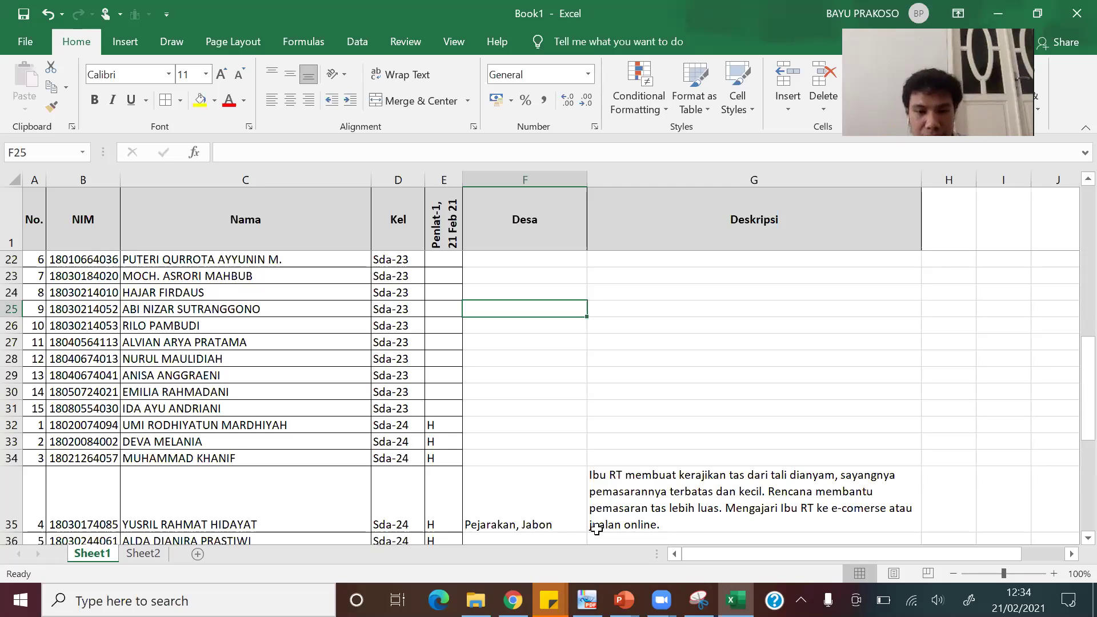
pyautogui.write('Ka')
pyautogui.press('BackSpace')
pyautogui.press('BackSpace')
pyautogui.press('Escape')
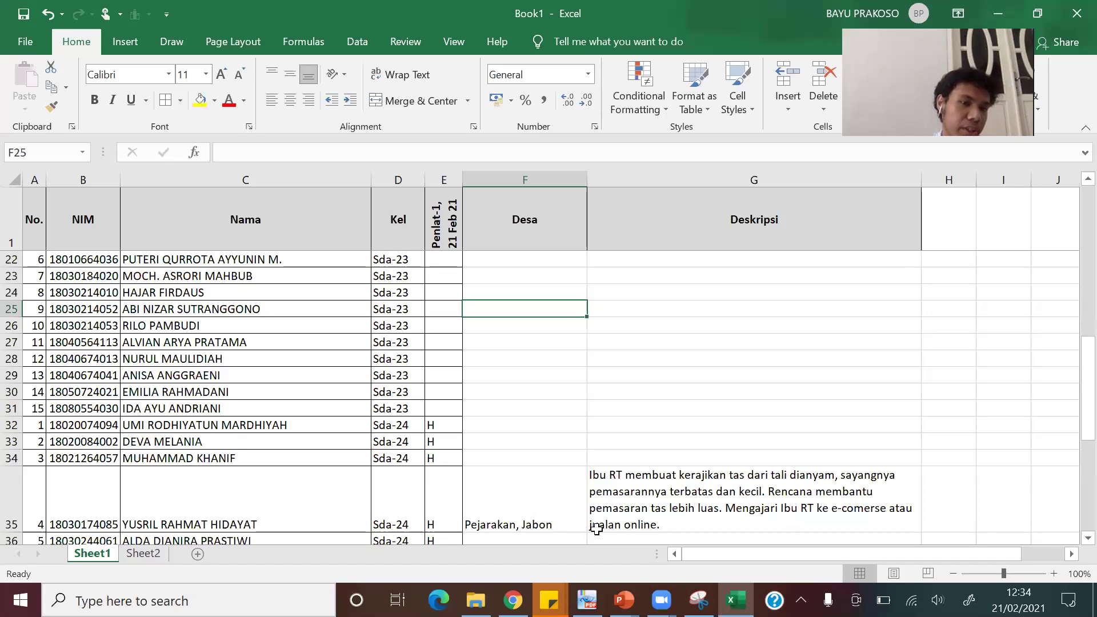
# Enter "Wirausaha buah Markisa di Krian" as the start of the Deskripsi text in cell G25.
pyautogui.press('Right')
pyautogui.write('W')
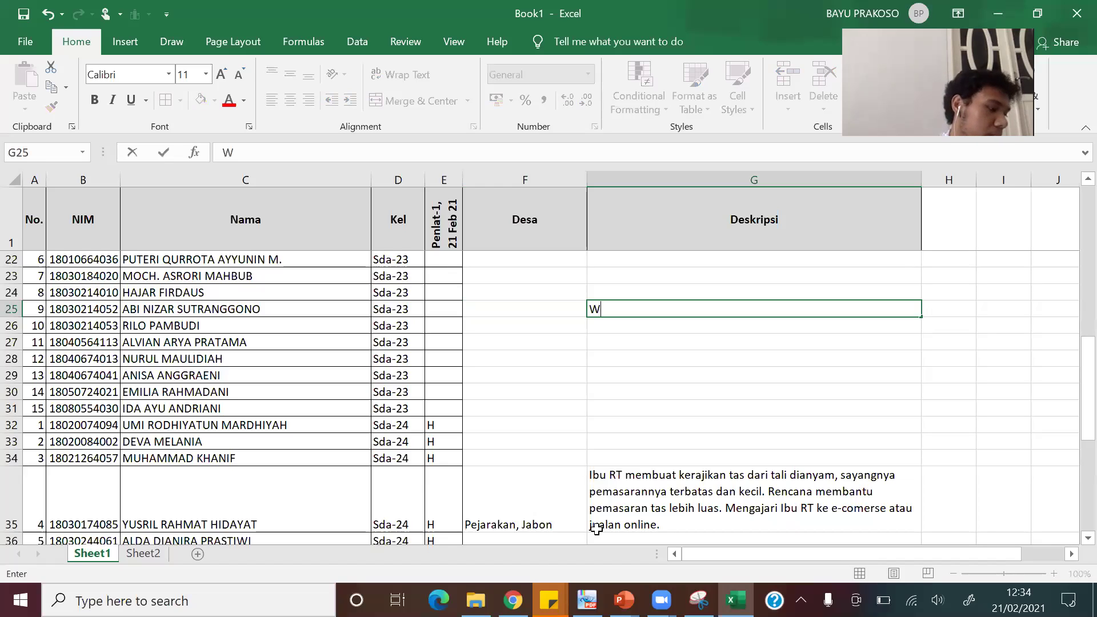
pyautogui.write('ira')
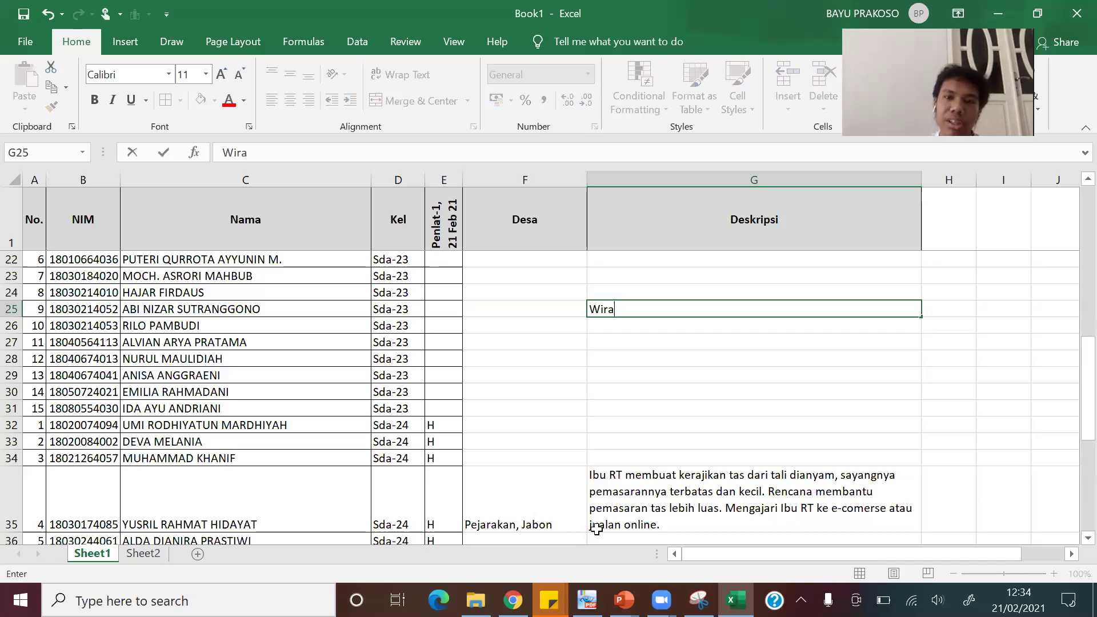
pyautogui.write('usaha buah Markisa')
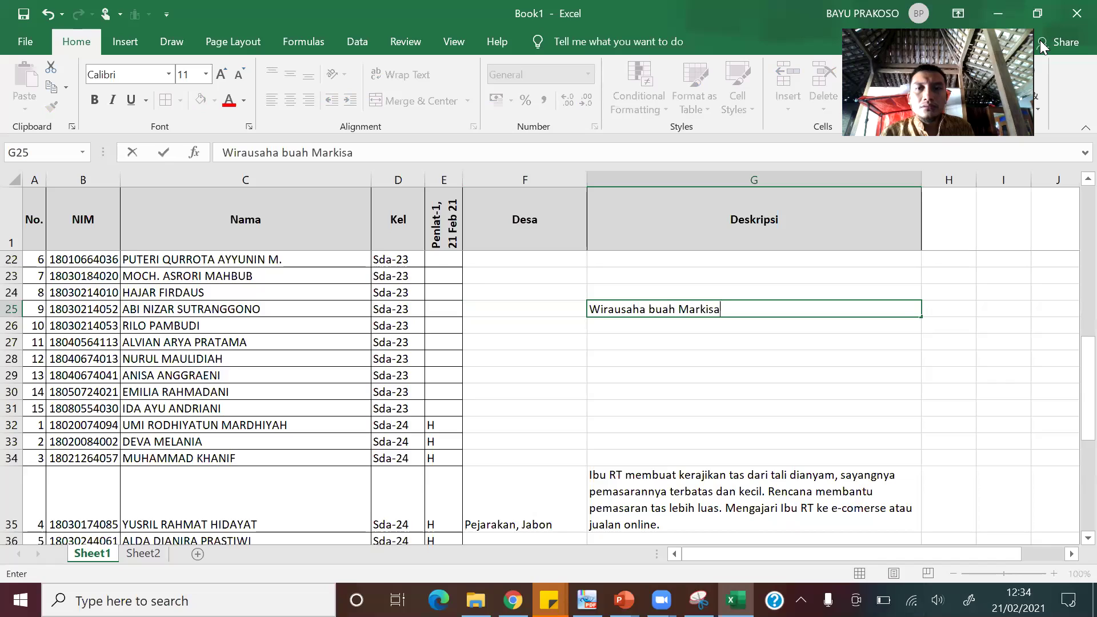
pyautogui.click(971, 53)
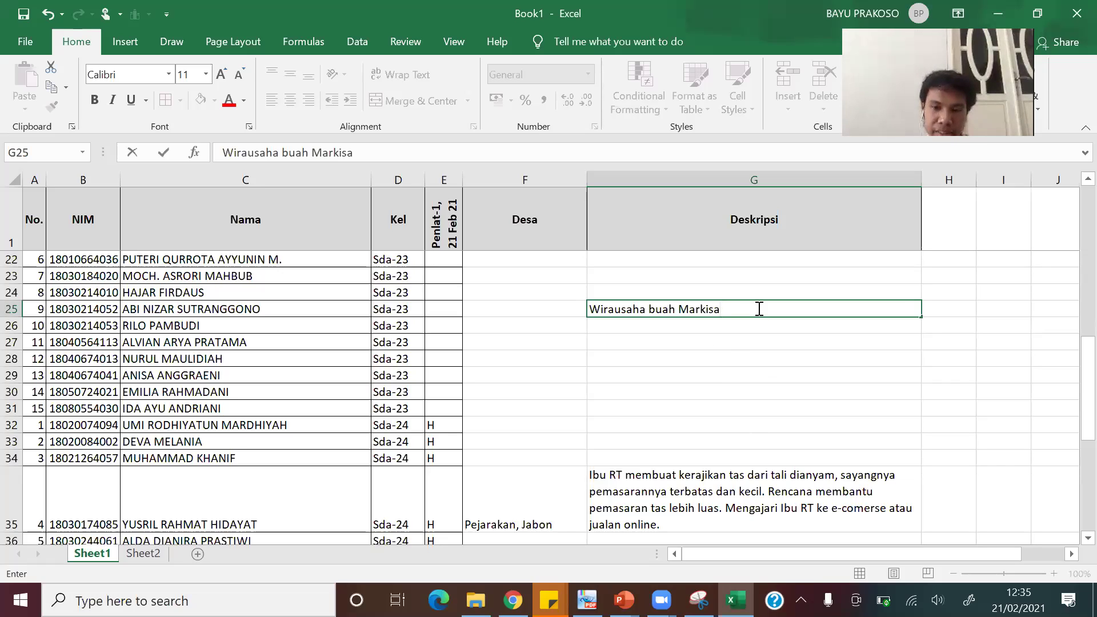
pyautogui.write('di Krian')
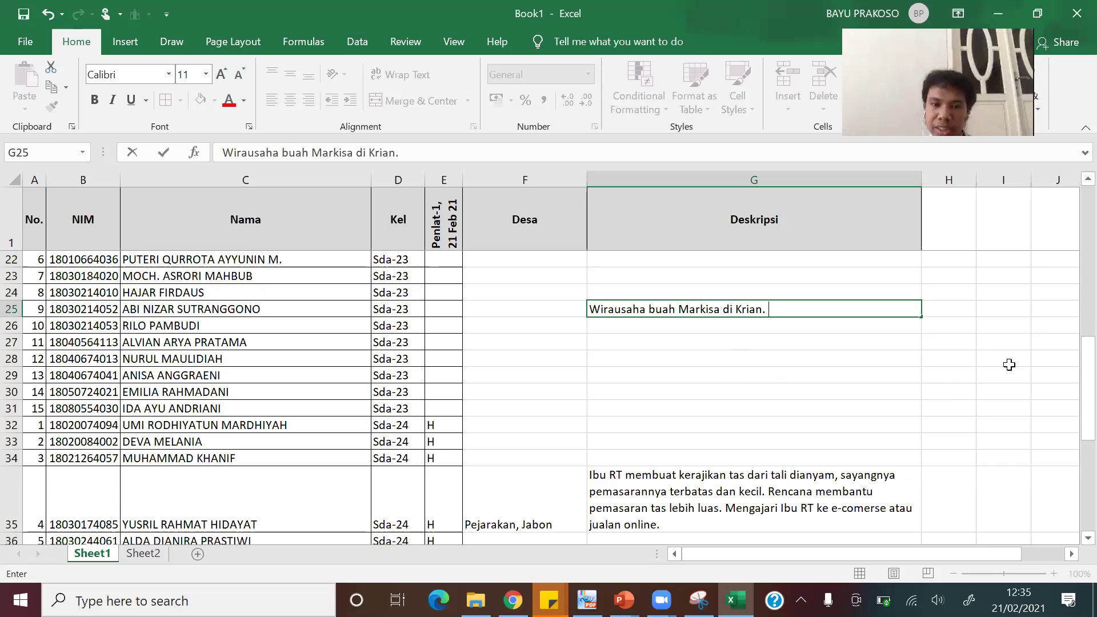
# Continue the G25 description with ". Tidak berjalan lagi, padahal kebun sudah mulai banyak dan produktivitasnya tinggi.".
pyautogui.write('. Tidak ')
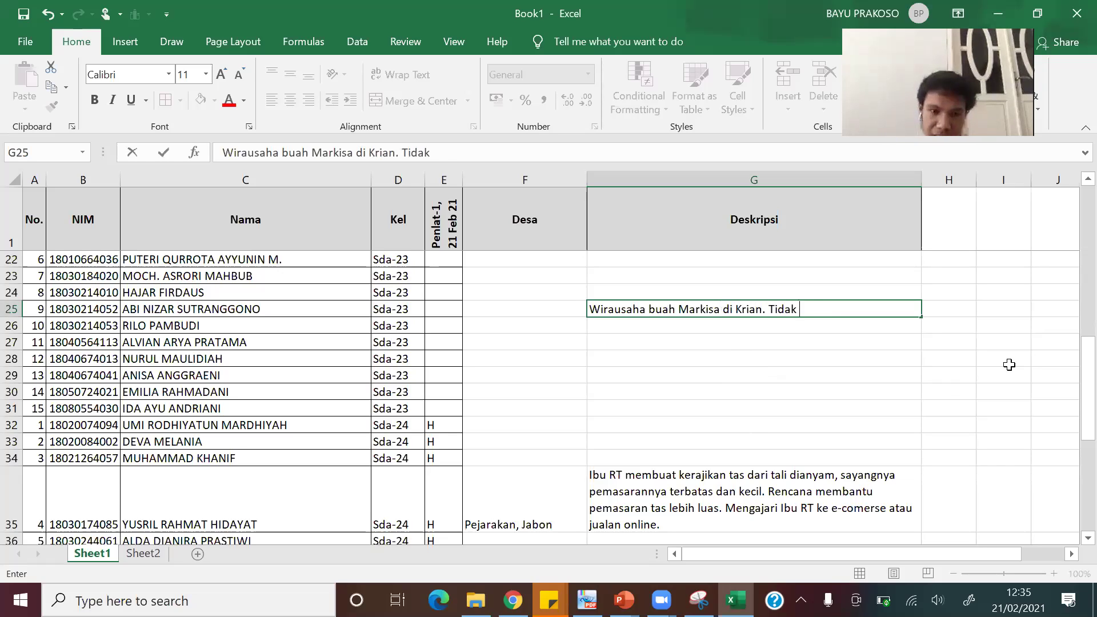
pyautogui.write('berjl')
pyautogui.press('BackSpace')
pyautogui.press('BackSpace')
pyautogui.write('alan lagi')
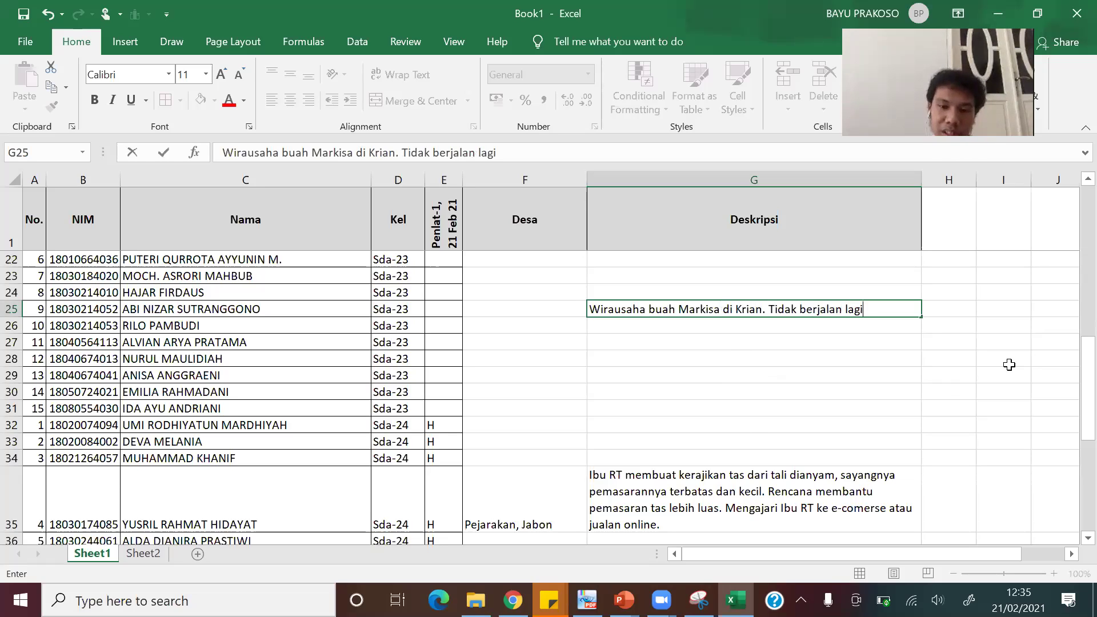
pyautogui.write(', padahal kebun sudah mulai banyak')
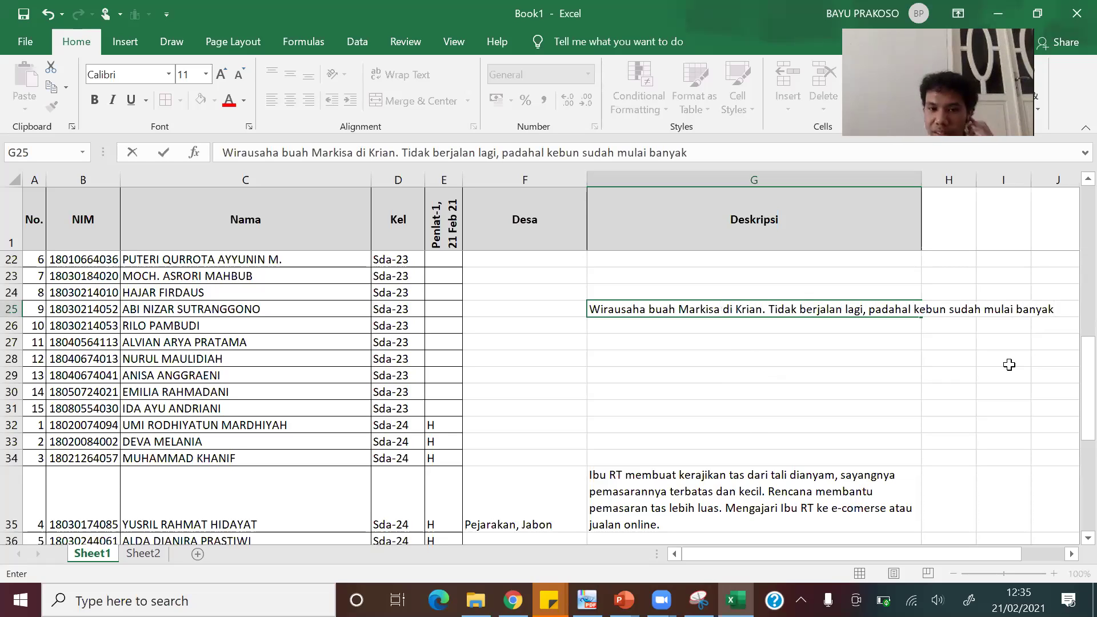
pyautogui.write(' dan pro')
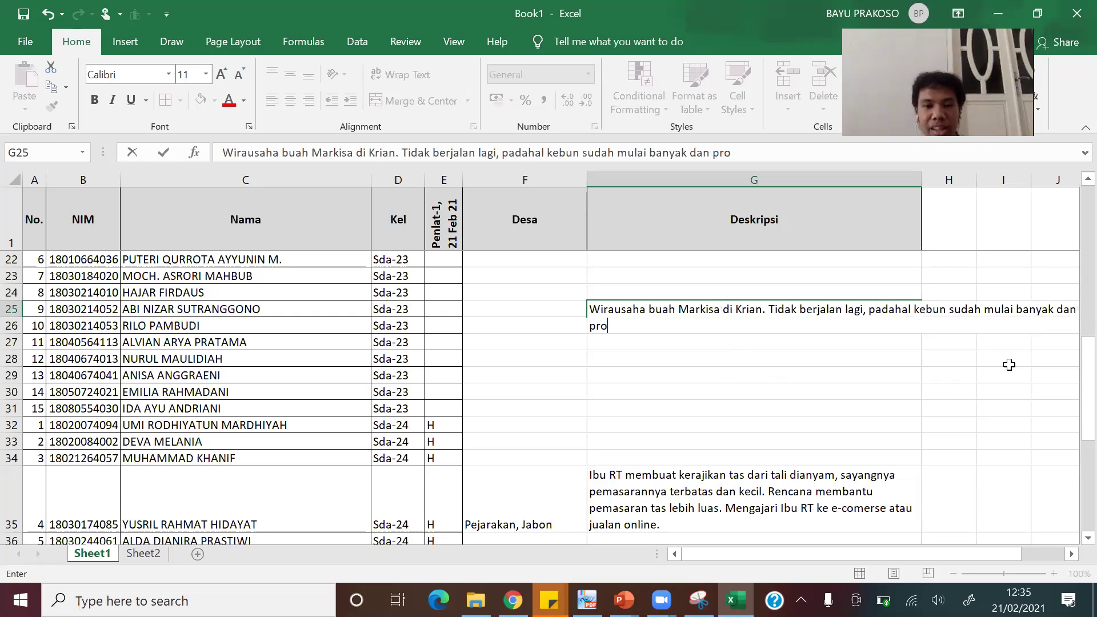
pyautogui.write('duktivitas')
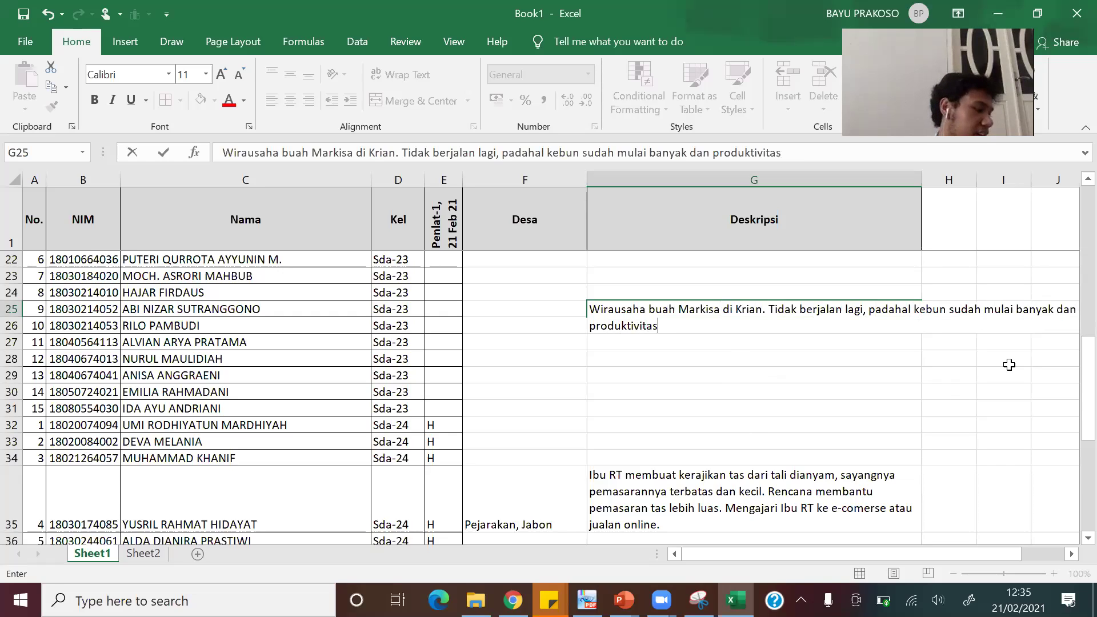
pyautogui.write('nya tinggi')
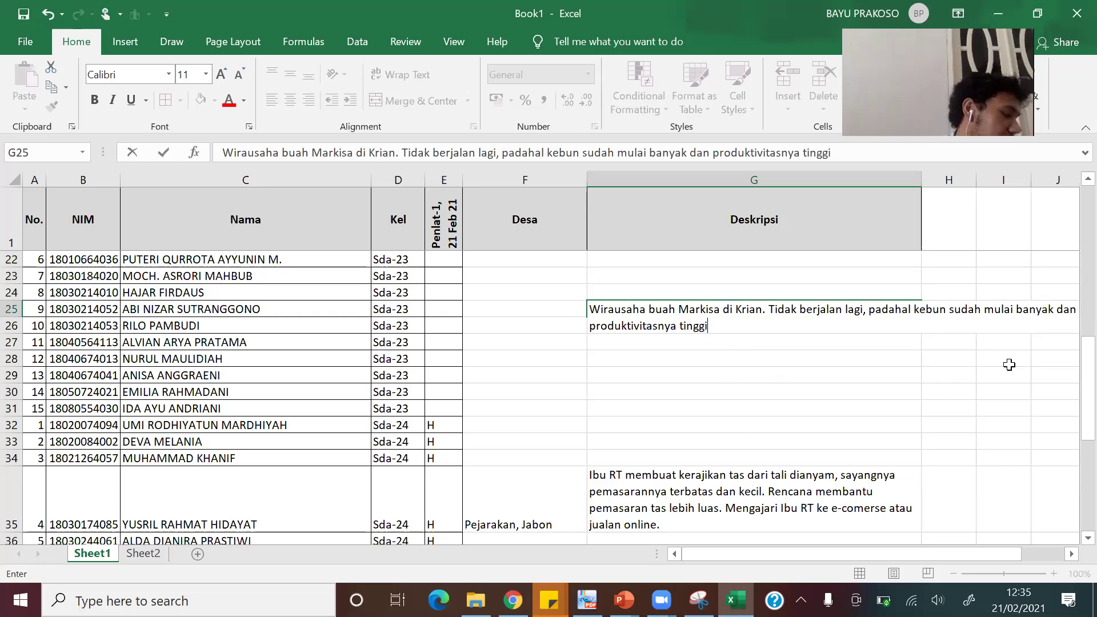
pyautogui.write('.')
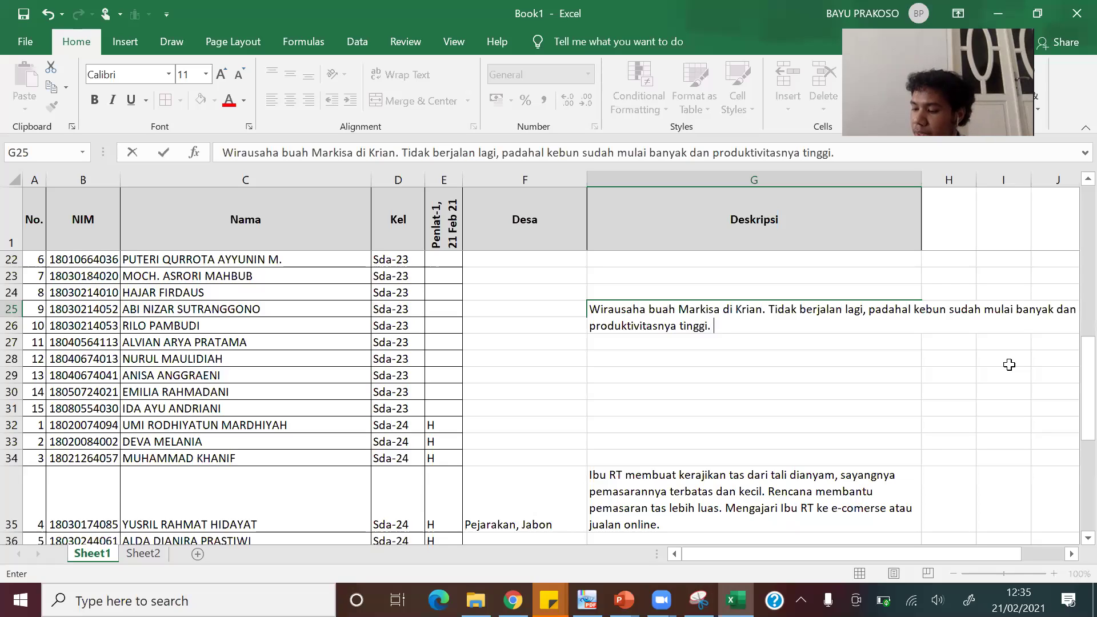
# Append "Sukodono: usaha jamu." to the G25 description, with only the label "Sukodono:" in bold.
pyautogui.write('Sukod')
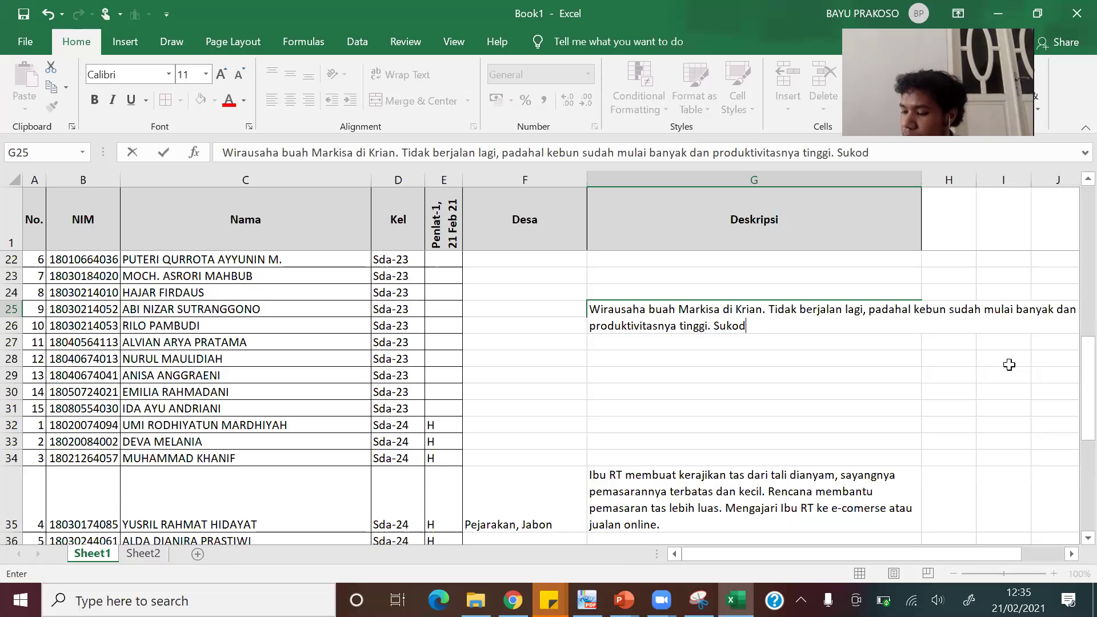
pyautogui.write('ono')
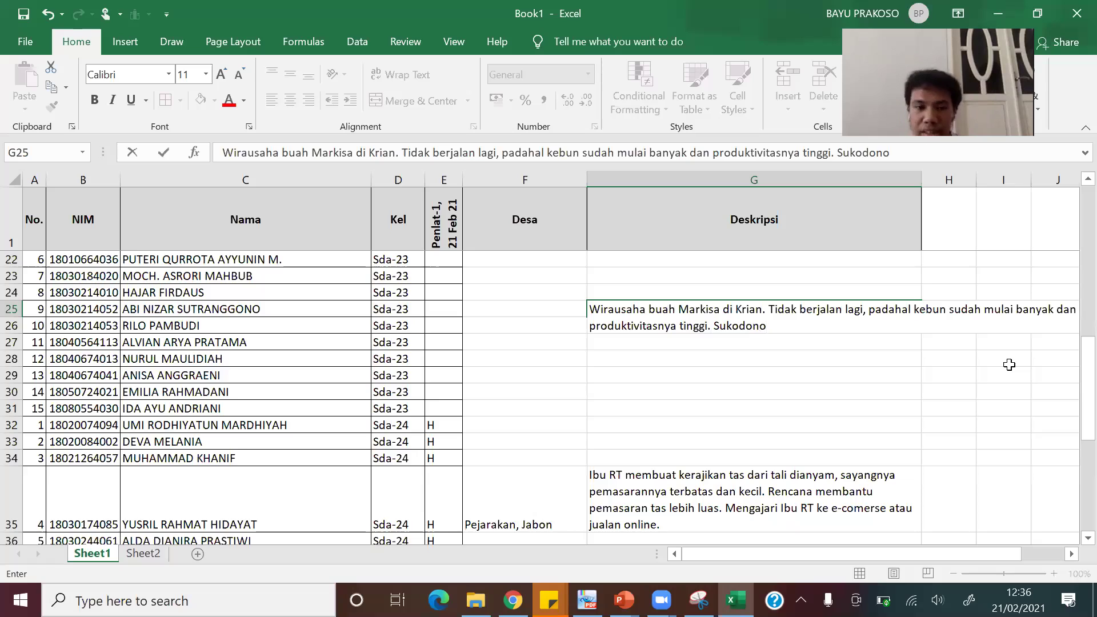
pyautogui.doubleClick(736, 327)
pyautogui.hotkey('ctrl', 'b')
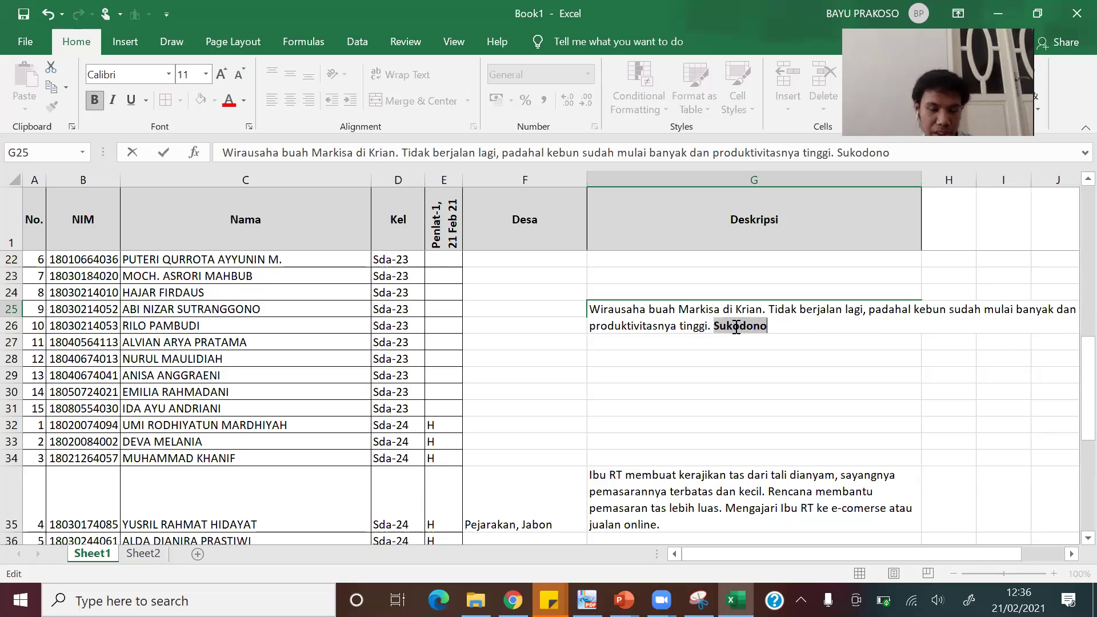
pyautogui.click(788, 324)
pyautogui.write(':')
pyautogui.hotkey('ctrl', 'b')
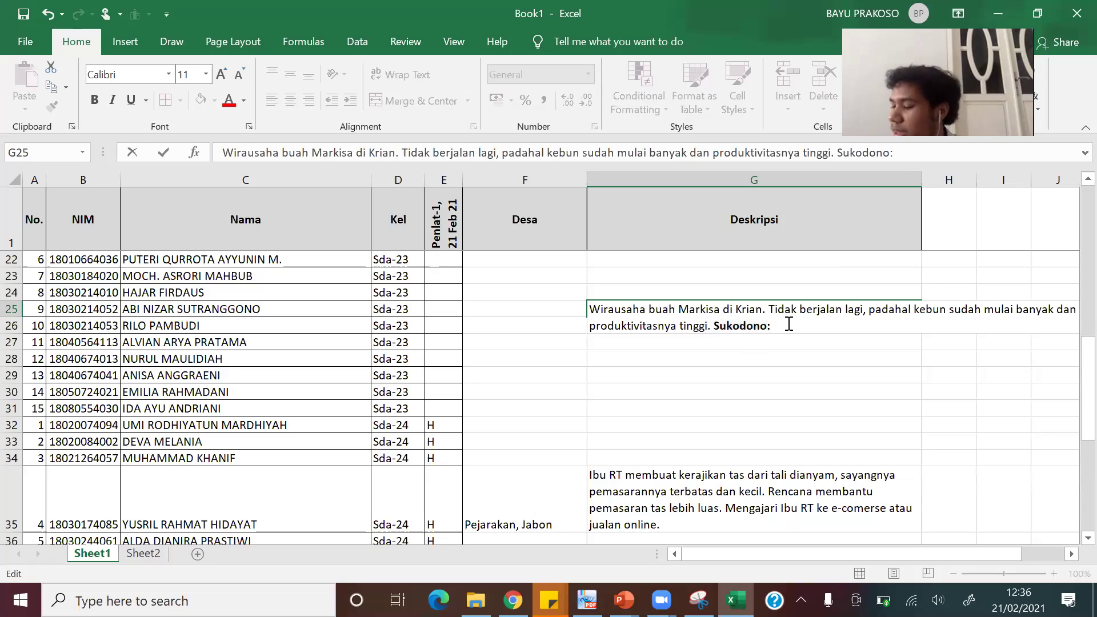
pyautogui.write('usaha jamu.')
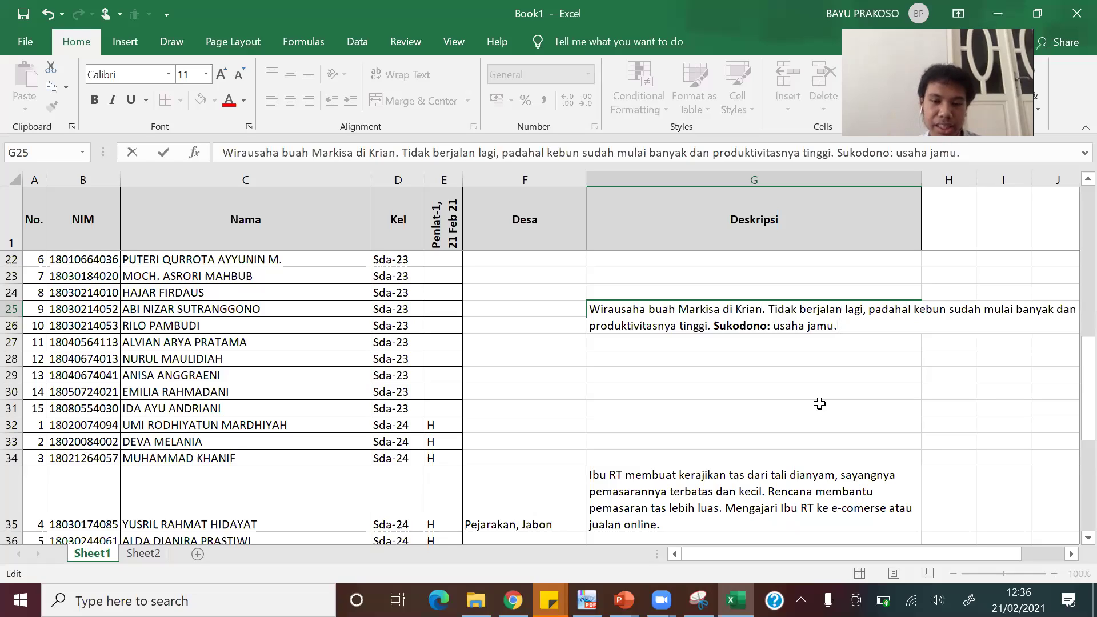
# Add "Kemanusiaan: Penyuluhan, desa???." after "usaha jamu." in the G25 description.
pyautogui.write('eny')
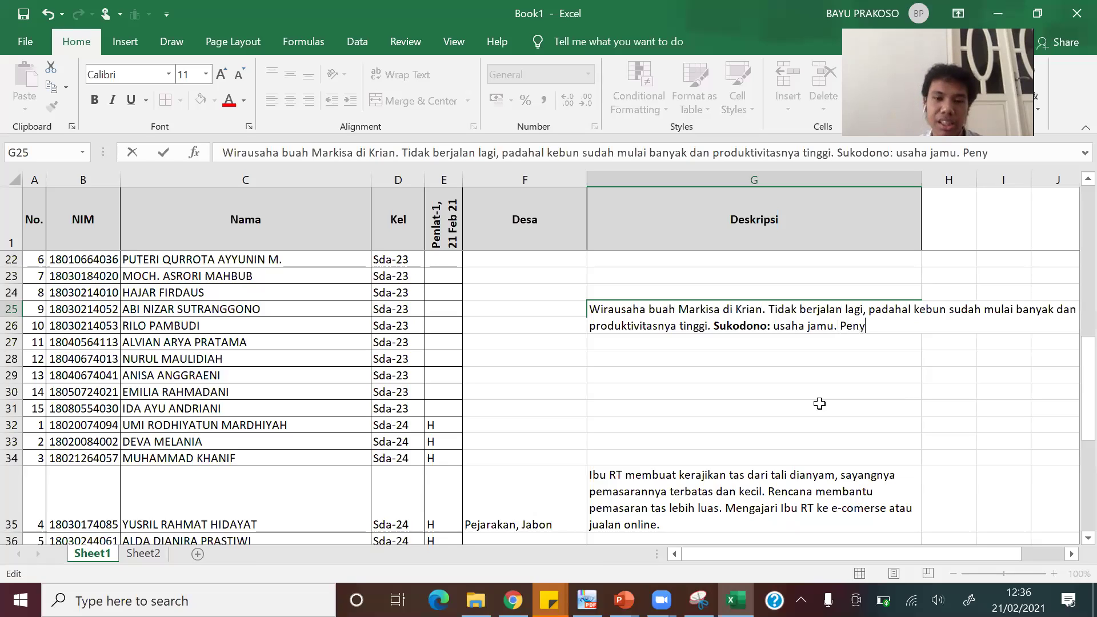
pyautogui.write('uluhan')
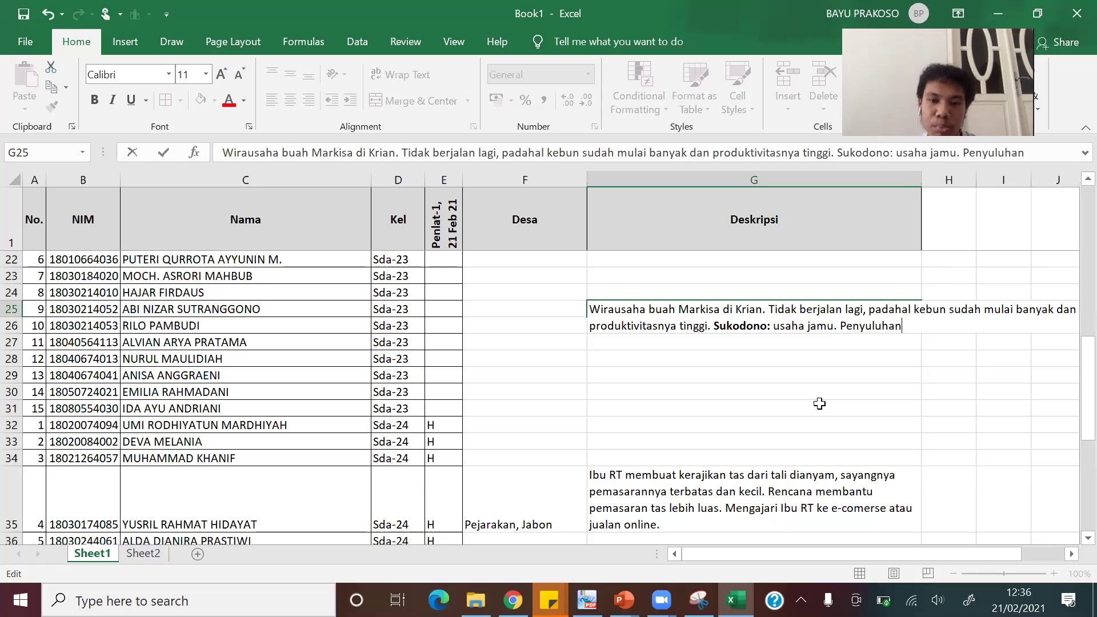
pyautogui.write('.')
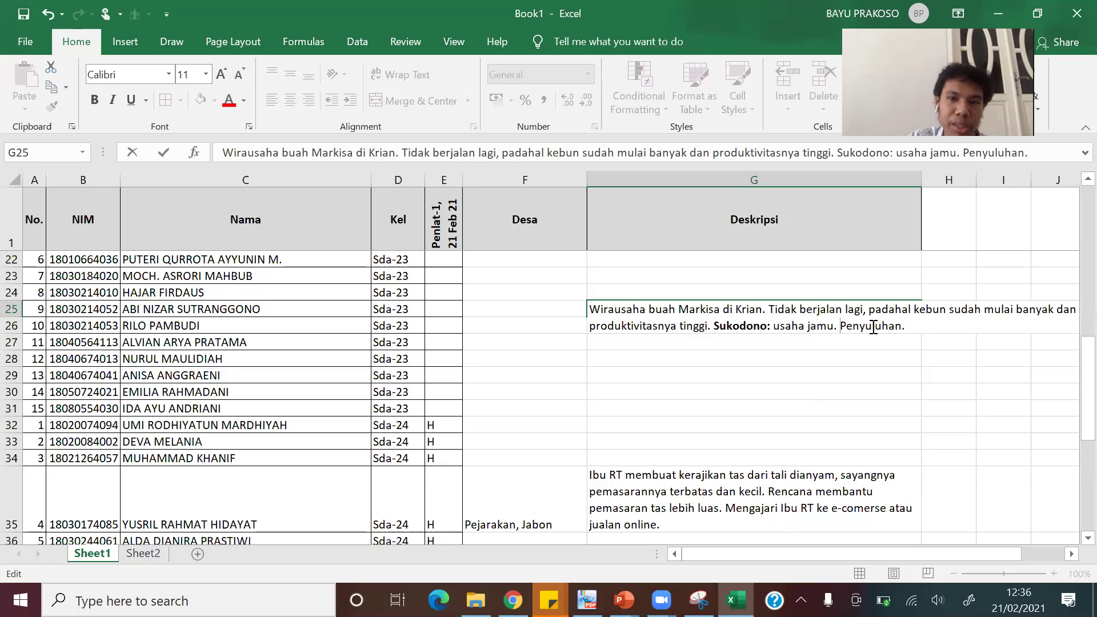
pyautogui.write('Kemanusiaan')
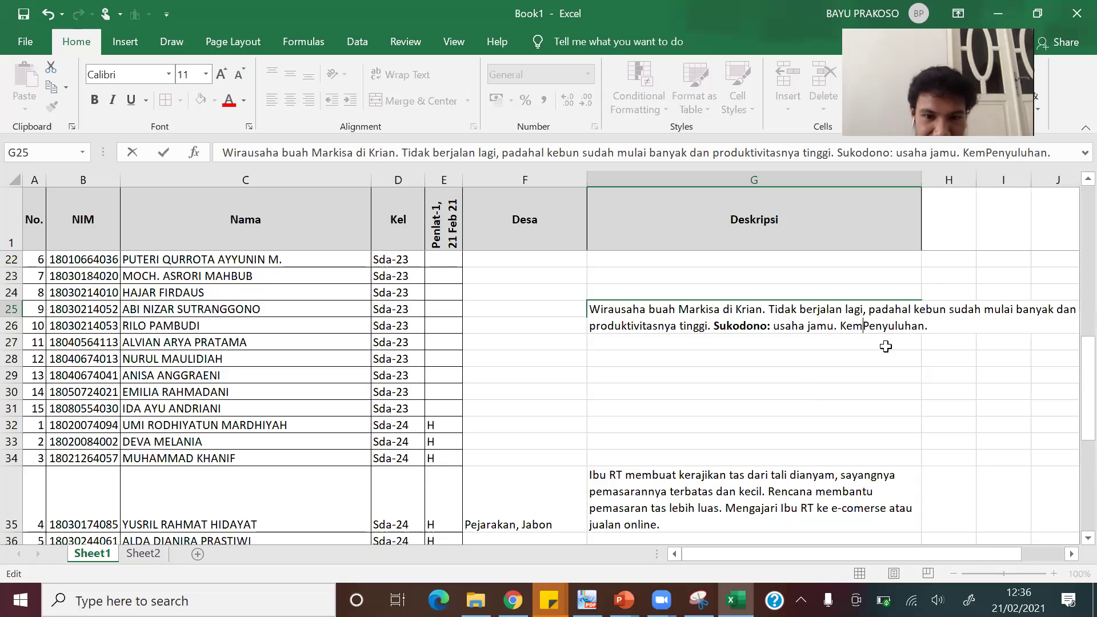
pyautogui.write(':')
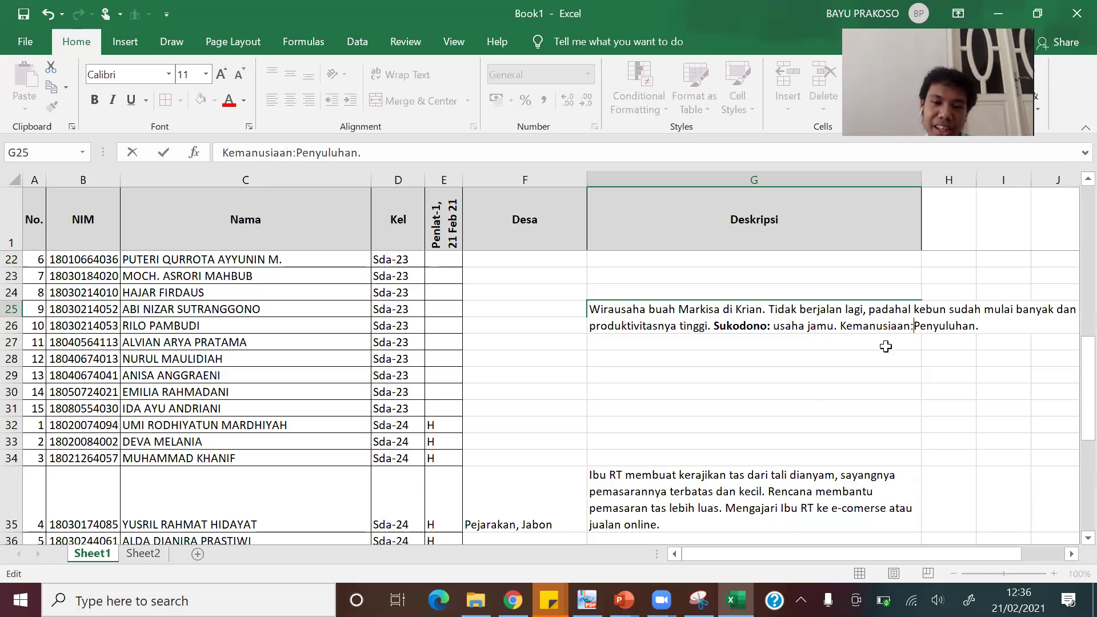
pyautogui.click(974, 326)
pyautogui.write(', desa')
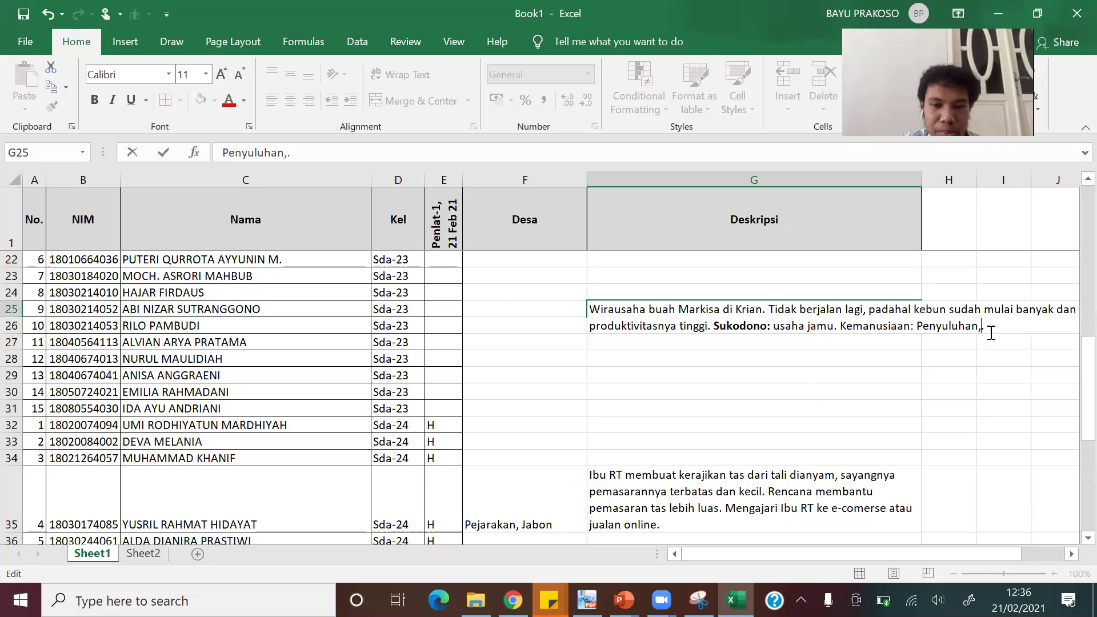
pyautogui.write('???')
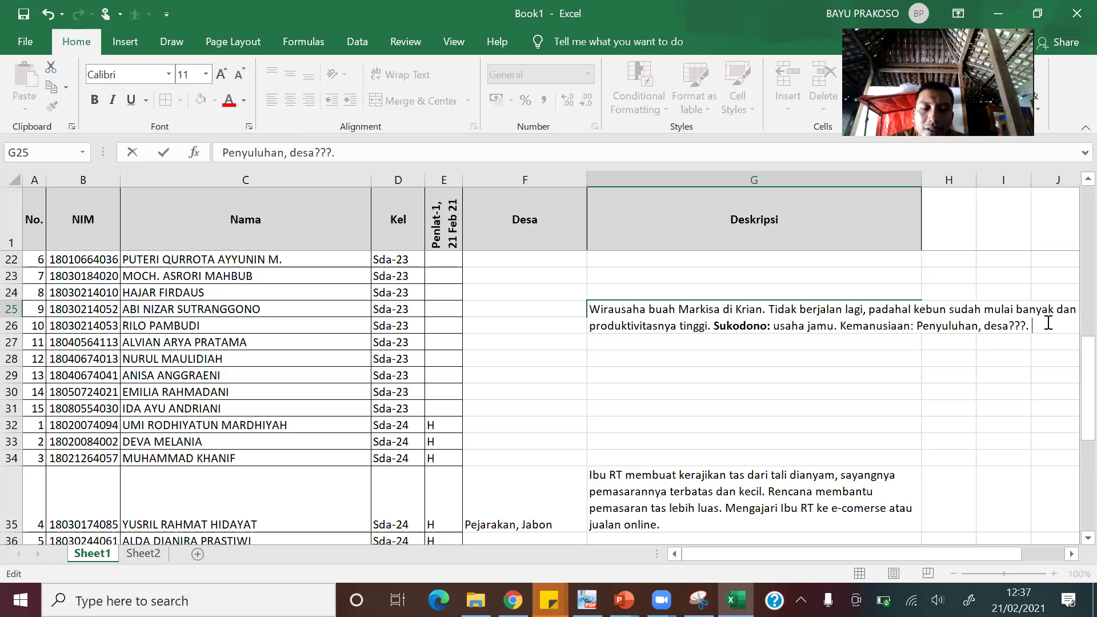
# Finish the G25 description with "Asistensi mengajar: Wonoayu." and commit the cell entry.
pyautogui.write('Asistensi')
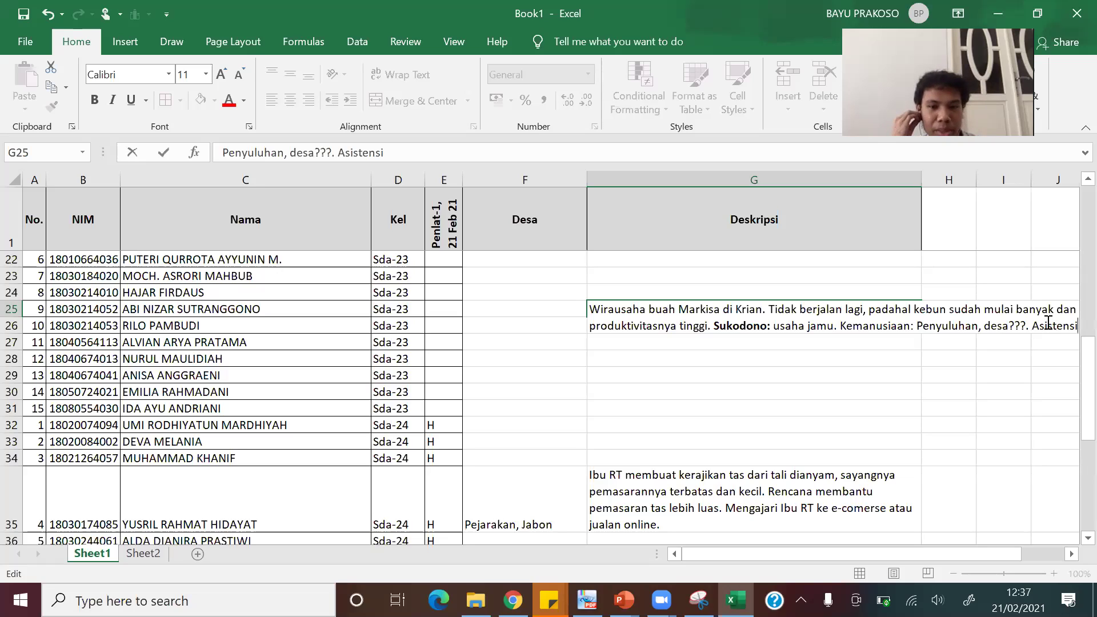
pyautogui.write(' meng')
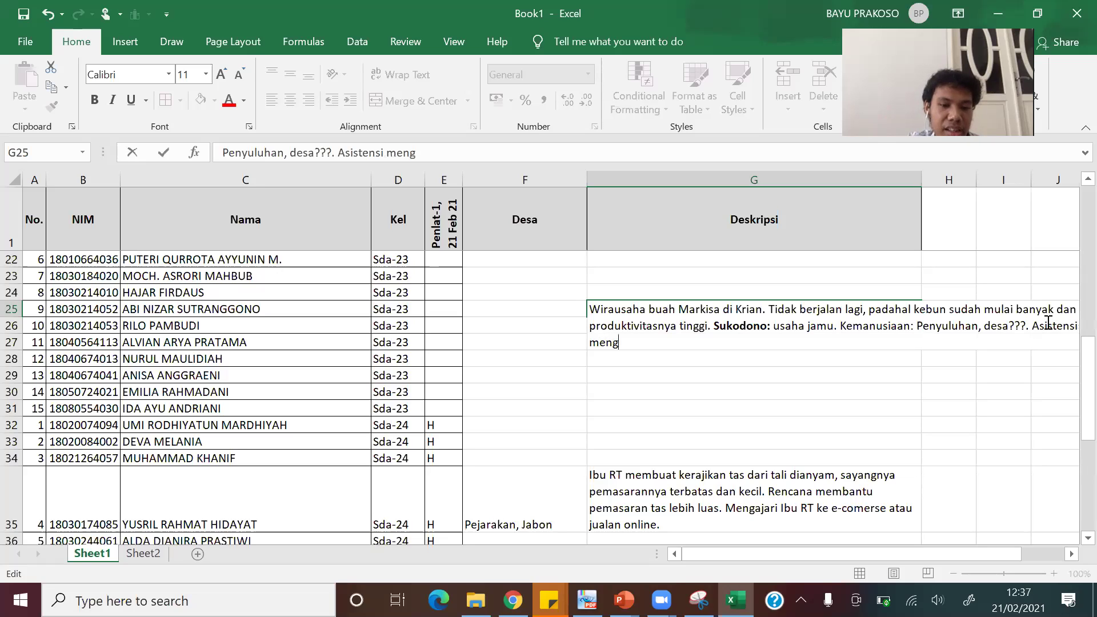
pyautogui.write('ajar:')
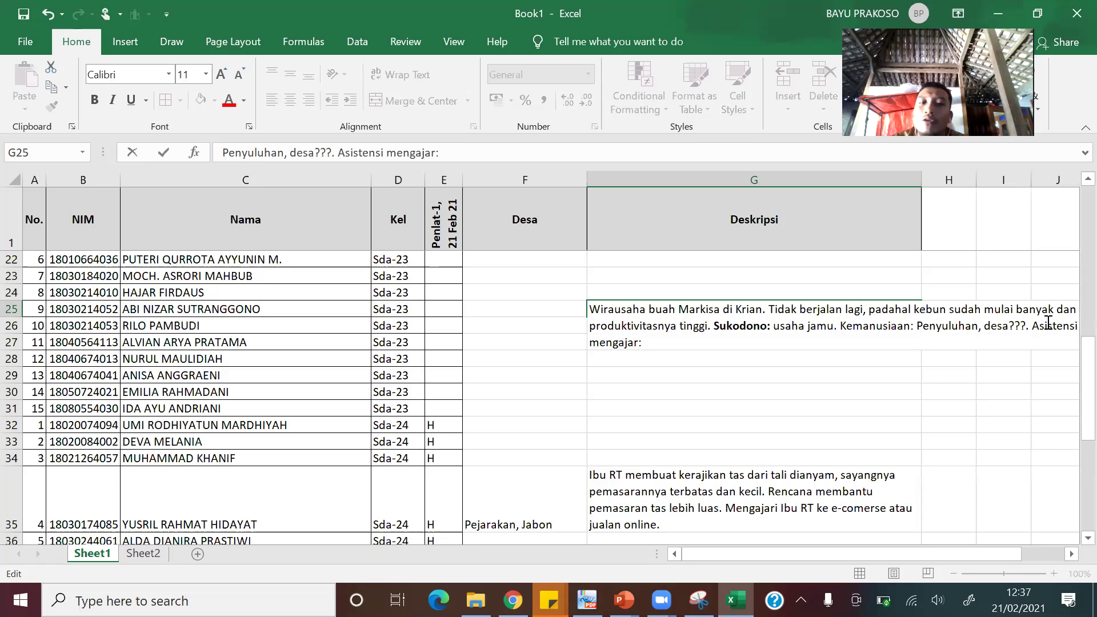
pyautogui.write('Wono')
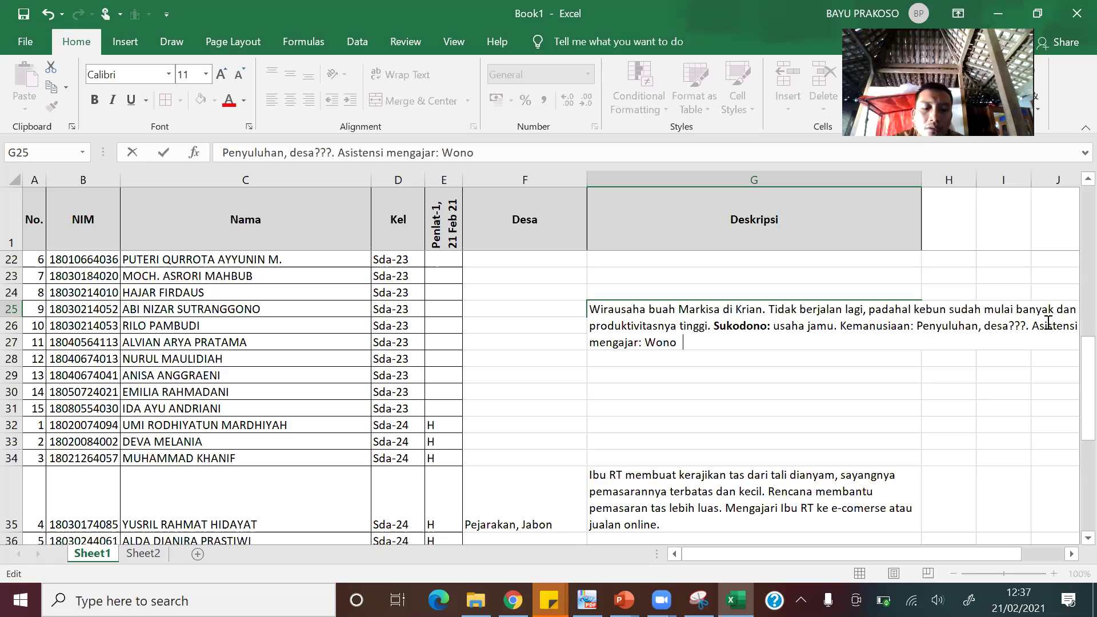
pyautogui.press('BackSpace')
pyautogui.write('ay')
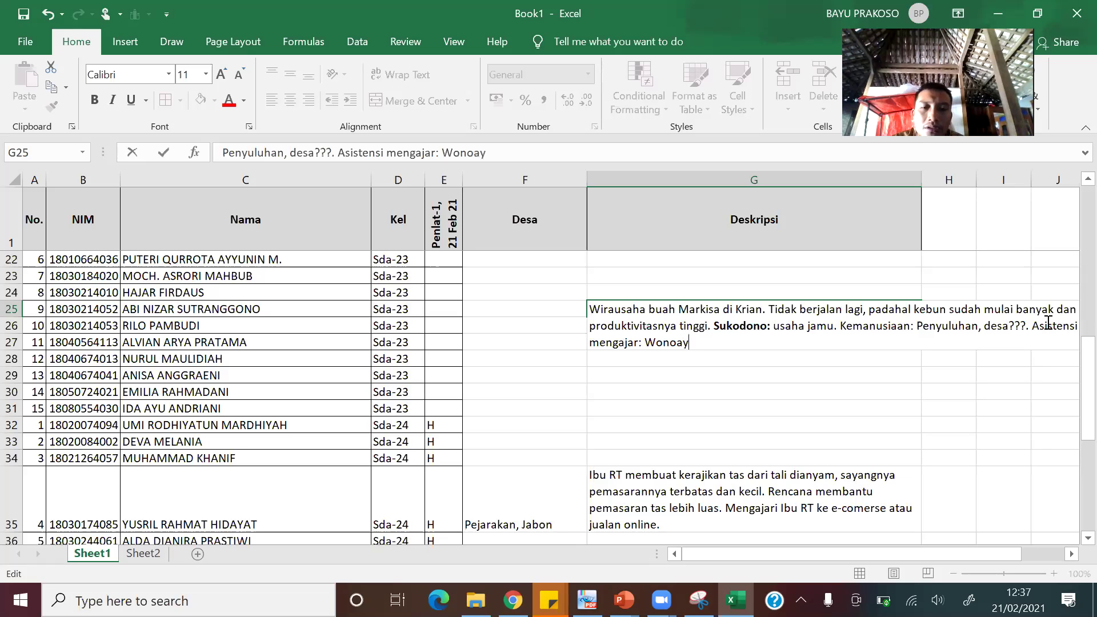
pyautogui.write('u.')
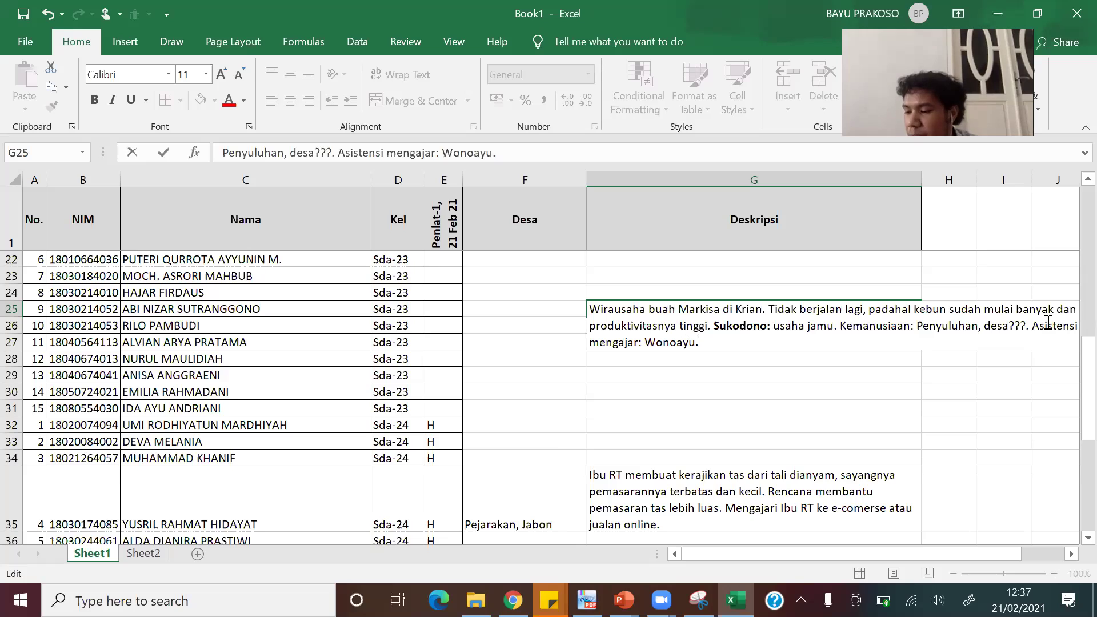
pyautogui.press('Return')
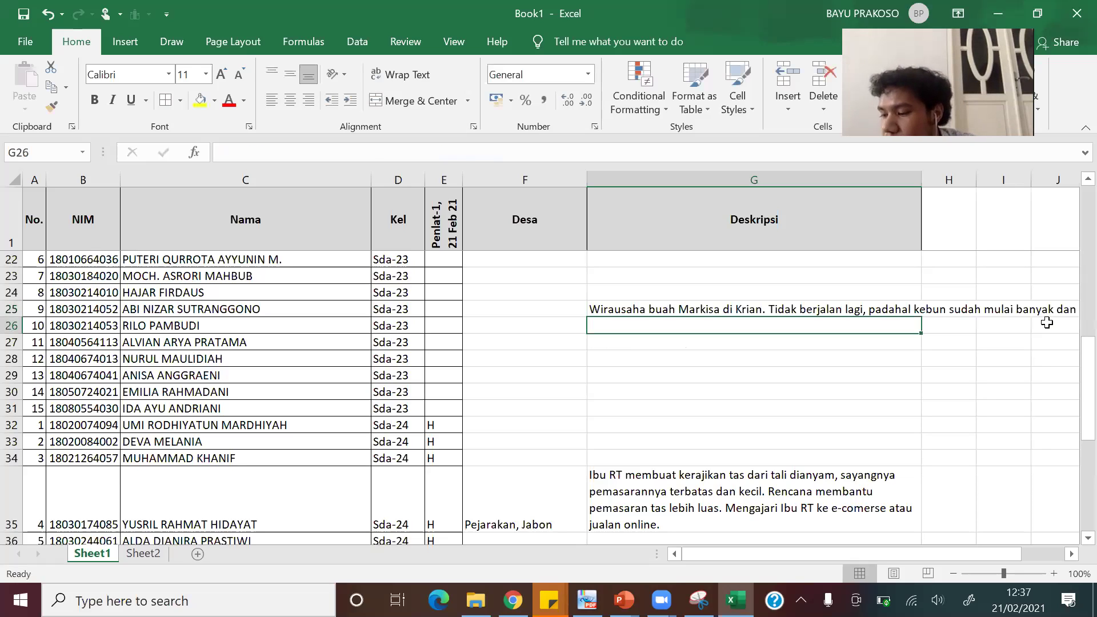
# Wrap the description text in G25 and enter H as the Penlat-1 attendance in E25.
pyautogui.press('Up')
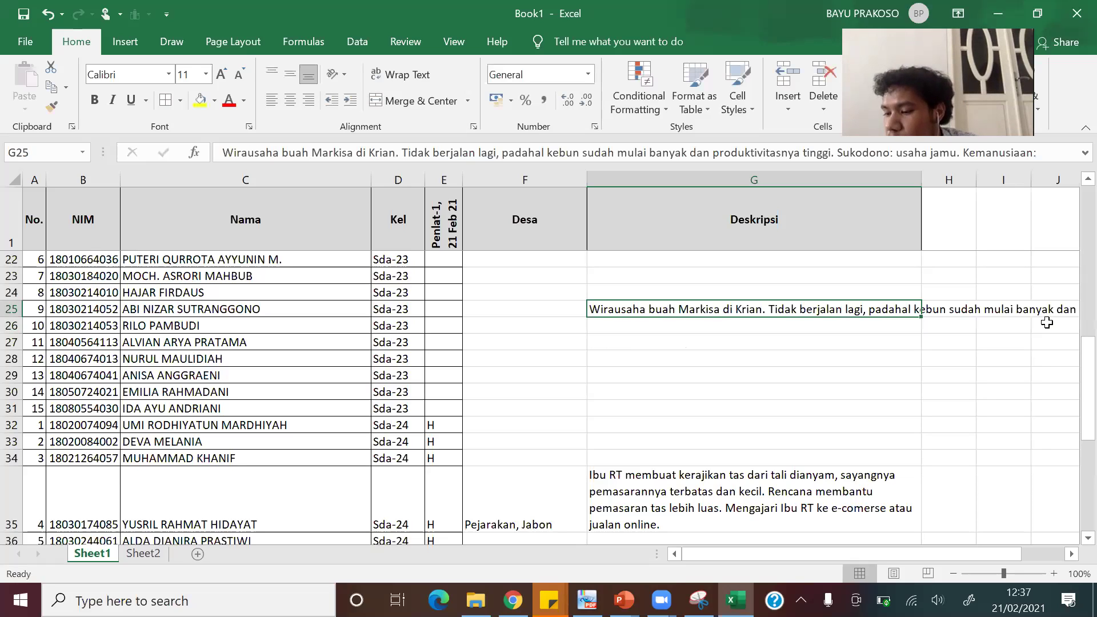
pyautogui.click(407, 75)
pyautogui.click(442, 331)
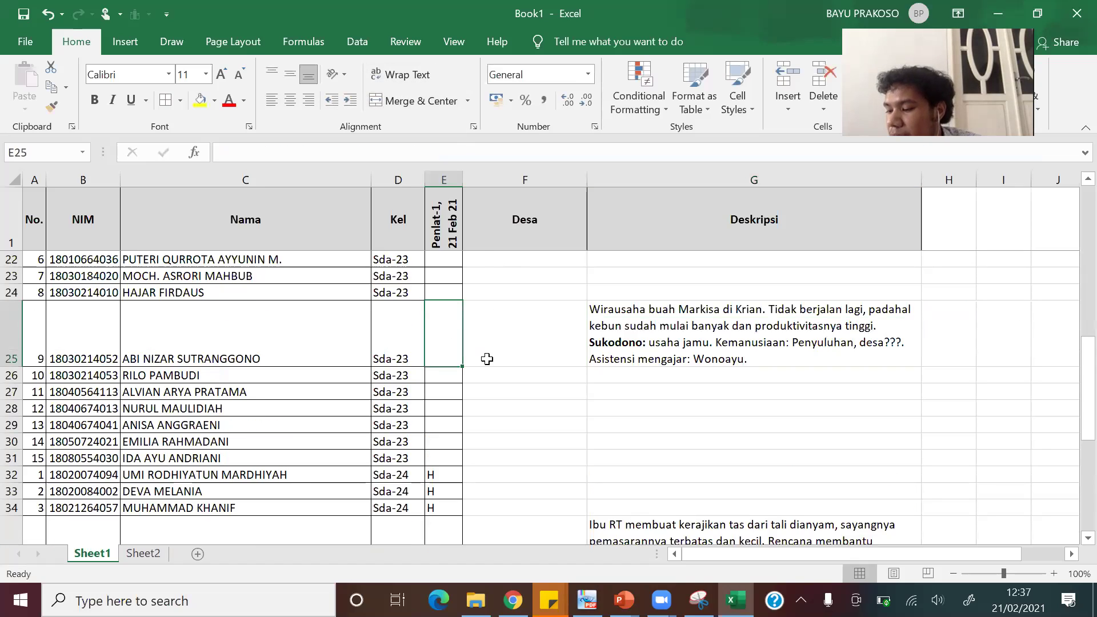
pyautogui.write('H')
pyautogui.click(566, 344)
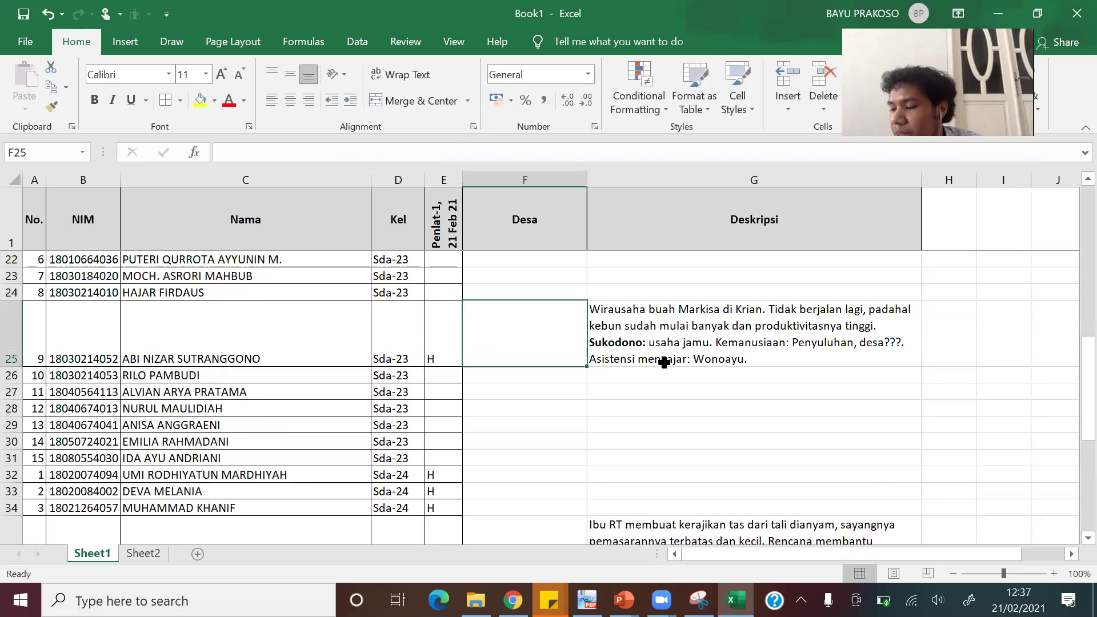
# Review the village project descriptions from G25 down to the Sda-24 entry in G35.
pyautogui.click(696, 360)
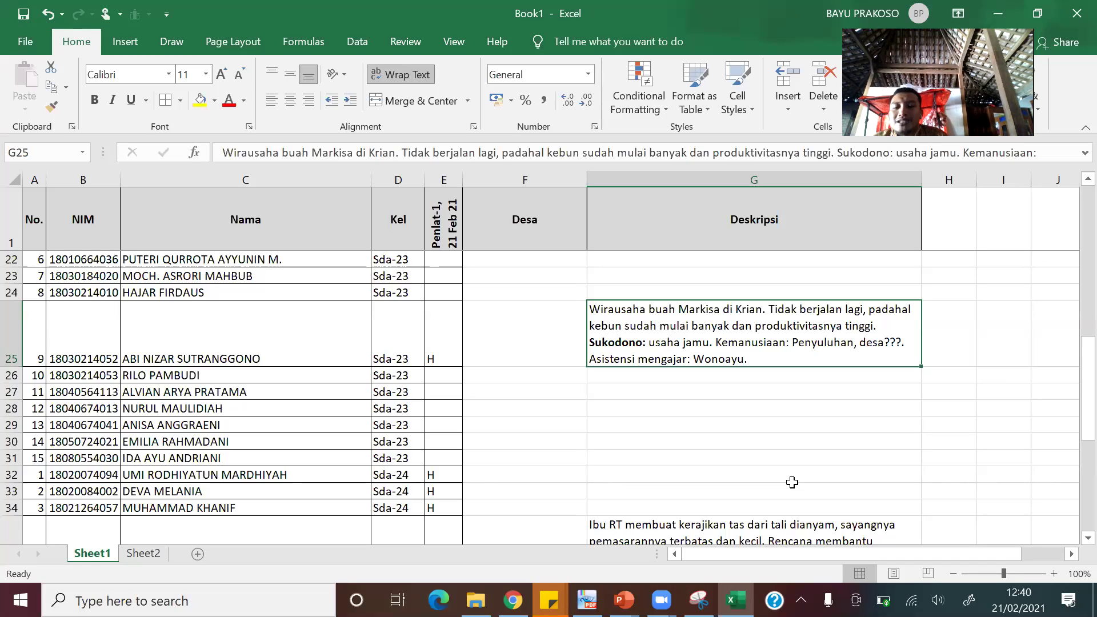
pyautogui.press('Down')
pyautogui.press('Down')
pyautogui.press('Down')
pyautogui.press('Down')
pyautogui.press('Down')
pyautogui.press('Down')
pyautogui.press('Down')
pyautogui.press('Down')
pyautogui.press('Down')
pyautogui.press('Down')
pyautogui.press('Down')
pyautogui.press('Down')
pyautogui.press('Down')
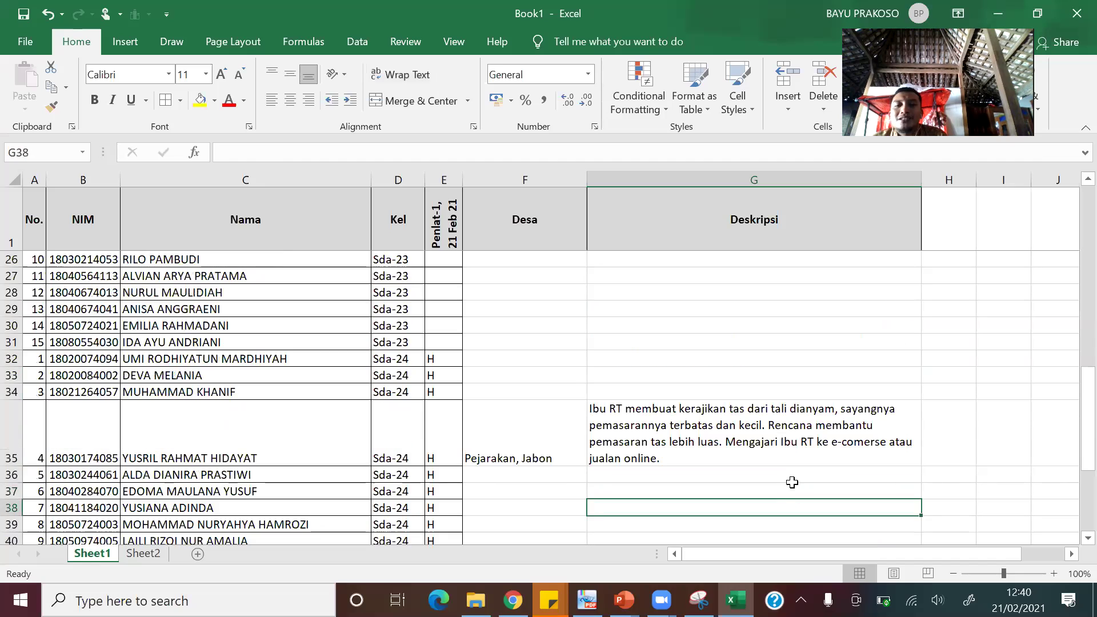
pyautogui.press('Up')
pyautogui.press('Up')
pyautogui.press('Up')
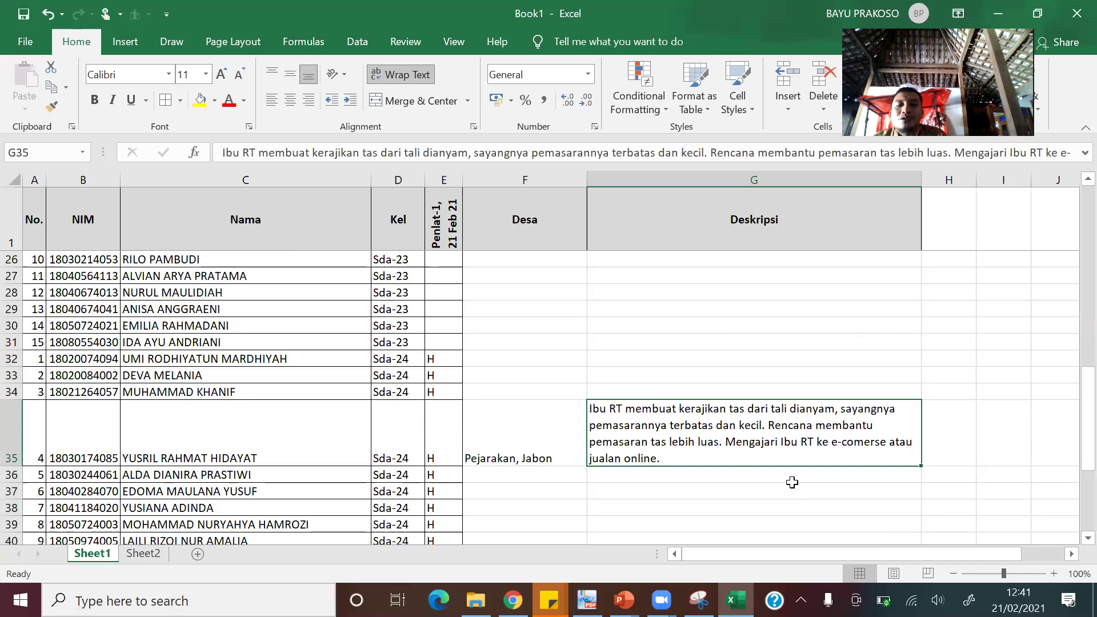
pyautogui.press('Up')
pyautogui.press('Up')
pyautogui.press('Up')
pyautogui.press('Up')
pyautogui.press('Up')
pyautogui.press('Down')
pyautogui.press('Down')
pyautogui.press('Down')
pyautogui.press('Down')
pyautogui.press('Down')
pyautogui.press('Down')
pyautogui.press('Up')
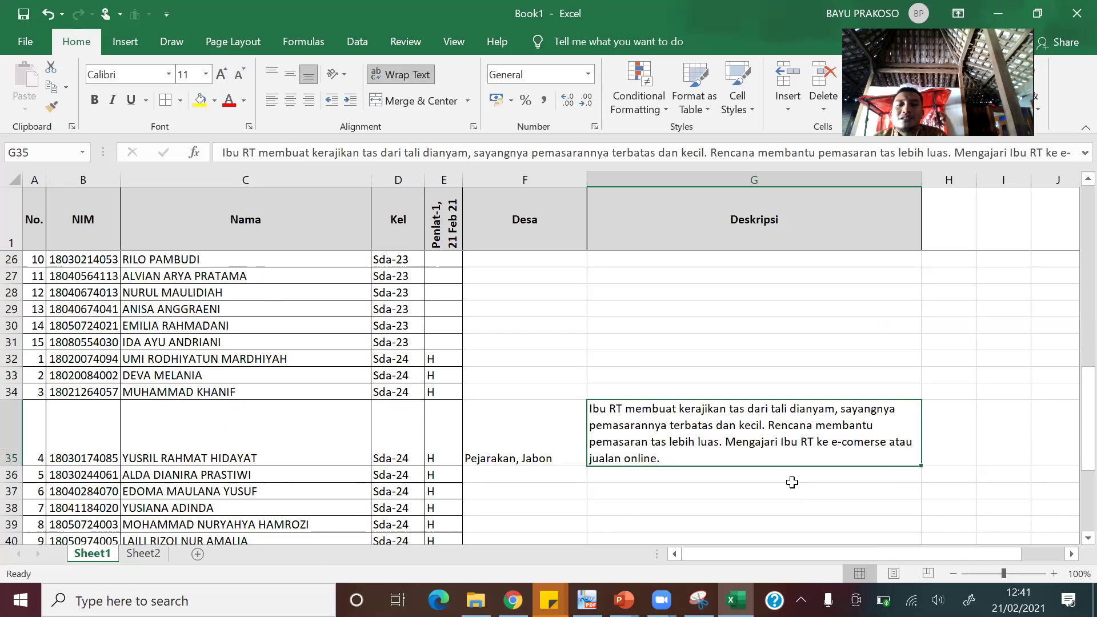
# Check the Sda-23 rows above row 25 and return to the description in G25.
pyautogui.press('Up')
pyautogui.press('Up')
pyautogui.press('Up')
pyautogui.press('Up')
pyautogui.press('Up')
pyautogui.press('Up')
pyautogui.press('Up')
pyautogui.press('Up')
pyautogui.press('Up')
pyautogui.press('Up')
pyautogui.press('Up')
pyautogui.press('Up')
pyautogui.press('Up')
pyautogui.press('Up')
pyautogui.press('Up')
pyautogui.press('Up')
pyautogui.press('Up')
pyautogui.press('Up')
pyautogui.press('Up')
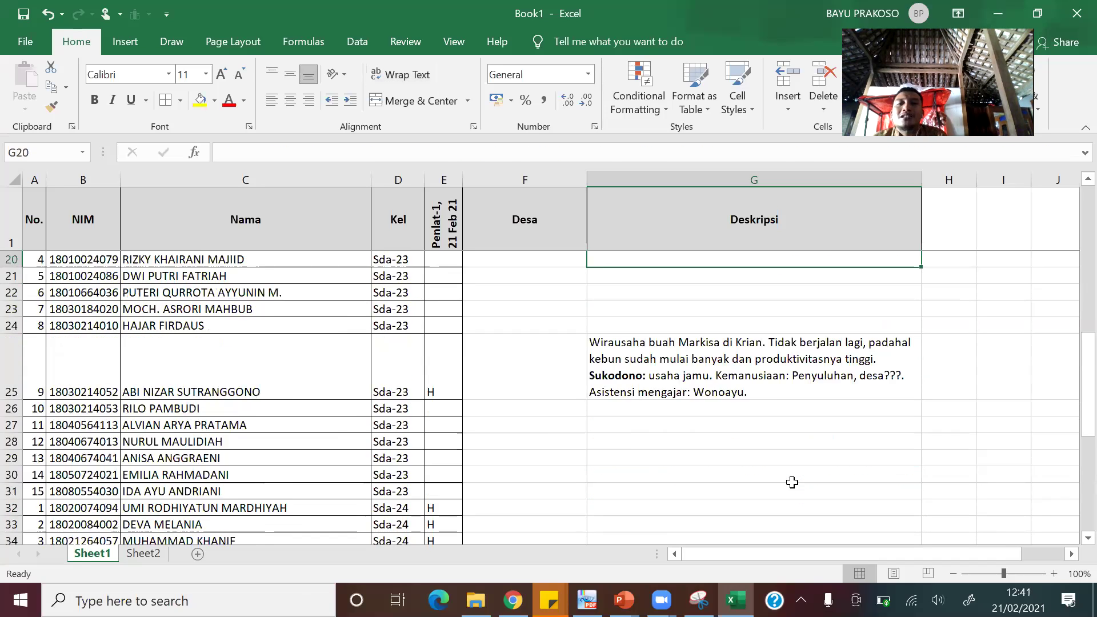
pyautogui.press('Down')
pyautogui.press('Down')
pyautogui.press('Down')
pyautogui.press('Down')
pyautogui.press('Down')
pyautogui.press('Down')
pyautogui.press('Down')
pyautogui.press('Down')
pyautogui.press('Down')
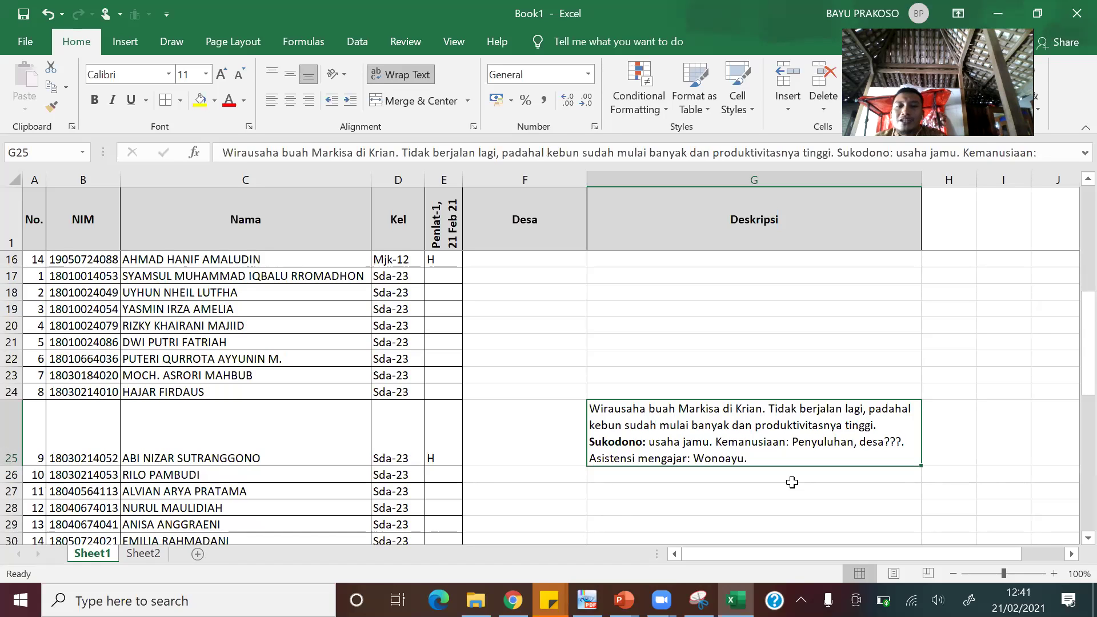
# Review the Mjk-12 village descriptions in G11 and G12, and return to G25.
pyautogui.press('Up')
pyautogui.press('Up')
pyautogui.press('Up')
pyautogui.press('Up')
pyautogui.press('Up')
pyautogui.press('Up')
pyautogui.press('Up')
pyautogui.press('Up')
pyautogui.press('Up')
pyautogui.press('Up')
pyautogui.press('Up')
pyautogui.press('Up')
pyautogui.press('Up')
pyautogui.press('Up')
pyautogui.press('Up')
pyautogui.press('Up')
pyautogui.press('Up')
pyautogui.press('Up')
pyautogui.press('Up')
pyautogui.press('Up')
pyautogui.press('Down')
pyautogui.press('Down')
pyautogui.press('Down')
pyautogui.press('Down')
pyautogui.press('Down')
pyautogui.press('Down')
pyautogui.press('Down')
pyautogui.press('Down')
pyautogui.press('Down')
pyautogui.press('Down')
pyautogui.press('Down')
pyautogui.press('Down')
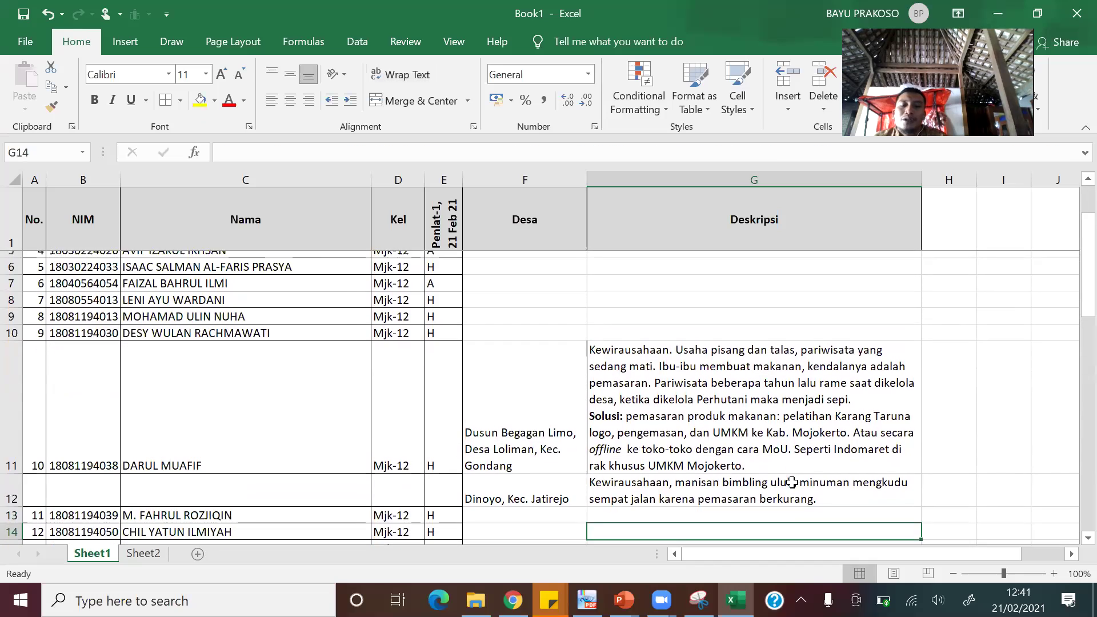
pyautogui.press('Down')
pyautogui.press('Down')
pyautogui.press('Down')
pyautogui.press('Down')
pyautogui.press('Down')
pyautogui.press('Down')
pyautogui.press('Down')
pyautogui.press('Down')
pyautogui.press('Down')
pyautogui.press('Down')
pyautogui.press('Down')
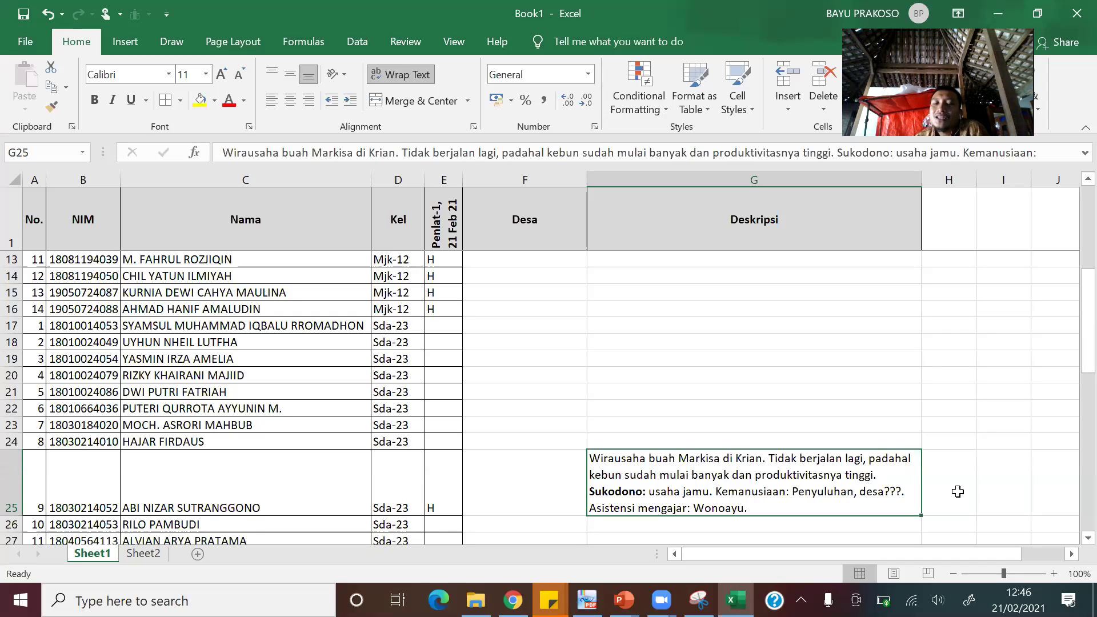
# Re-examine the Sda-24 description of the woven bag craft project in G35.
pyautogui.press('Down')
pyautogui.press('Down')
pyautogui.press('Down')
pyautogui.press('Down')
pyautogui.press('Down')
pyautogui.press('Down')
pyautogui.press('Down')
pyautogui.press('Down')
pyautogui.press('Down')
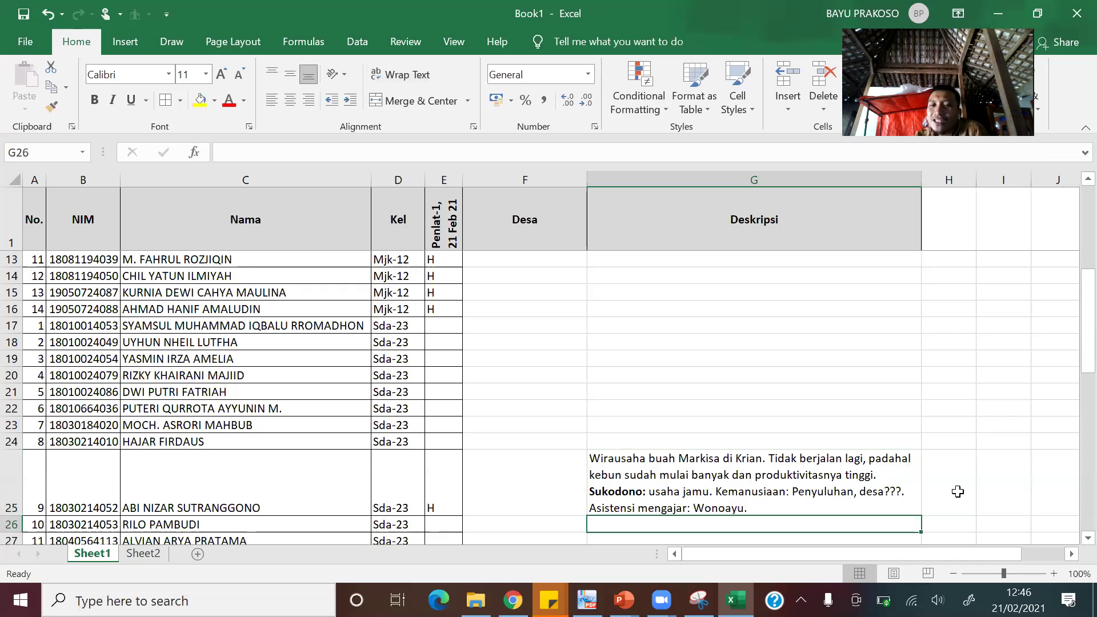
pyautogui.press('Down')
pyautogui.press('Down')
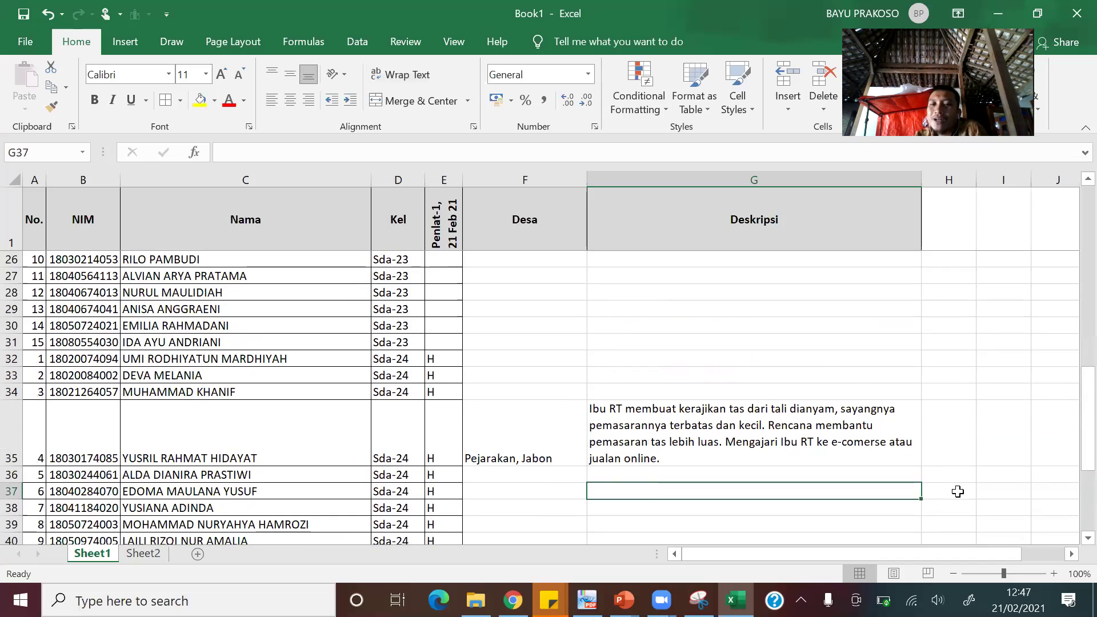
# Select the Mjk-12 description in G11 for review and dismiss the low-battery notice.
pyautogui.hotkey('ctrl', 'Up')
pyautogui.hotkey('ctrl', 'Up')
pyautogui.hotkey('ctrl', 'Up')
pyautogui.press('Up')
pyautogui.press('Up')
pyautogui.press('Up')
pyautogui.press('Up')
pyautogui.press('Up')
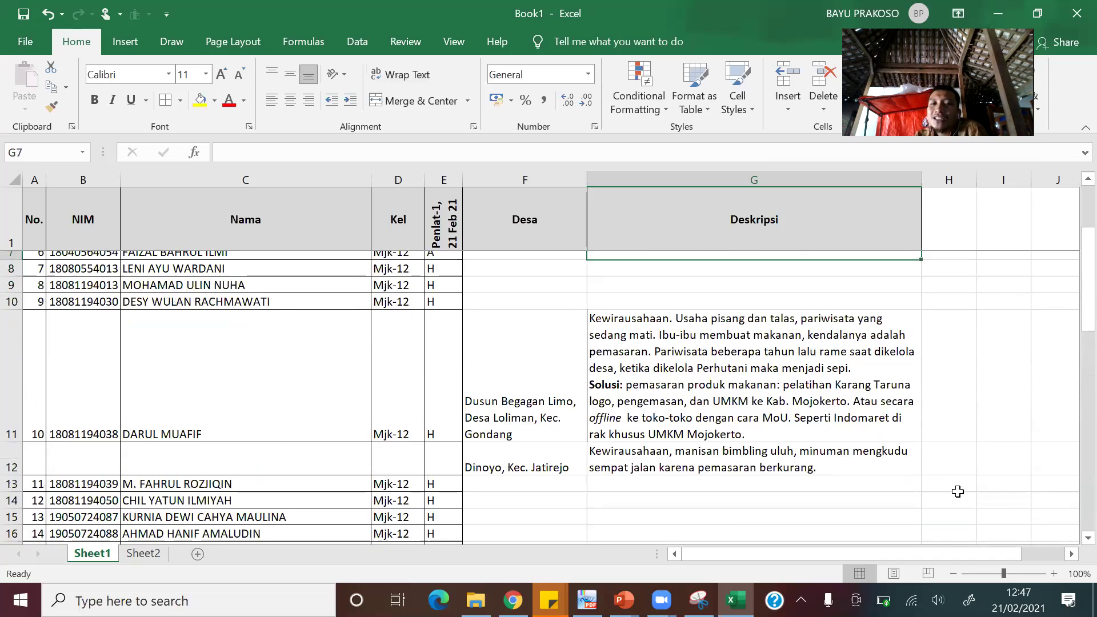
pyautogui.press('Down')
pyautogui.press('Down')
pyautogui.press('Down')
pyautogui.press('Down')
pyautogui.press('Down')
pyautogui.press('Up')
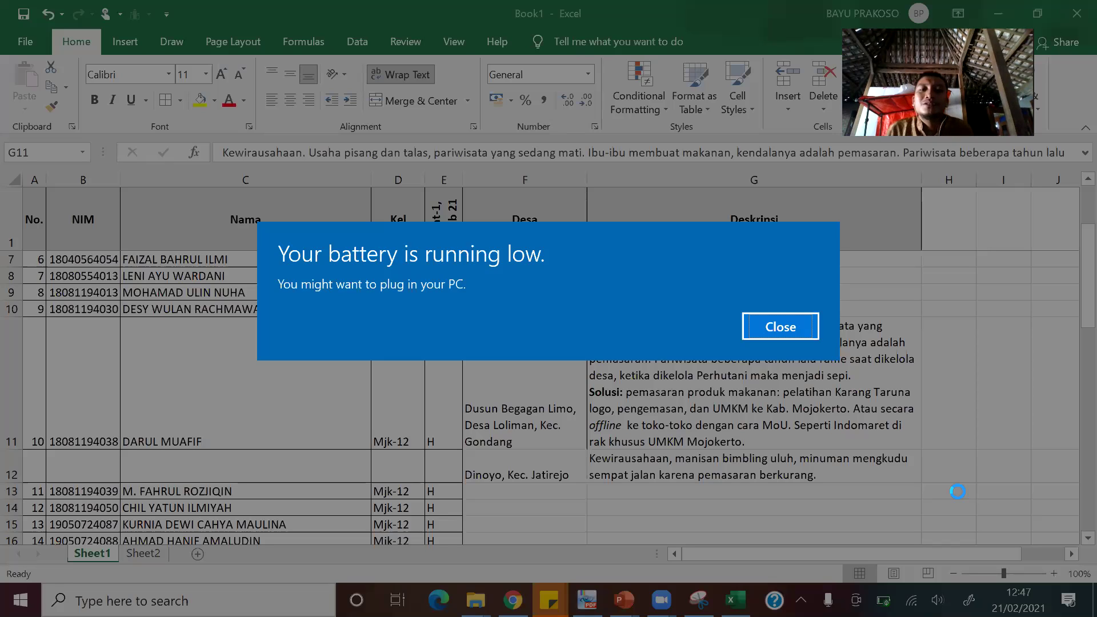
pyautogui.press('Return')
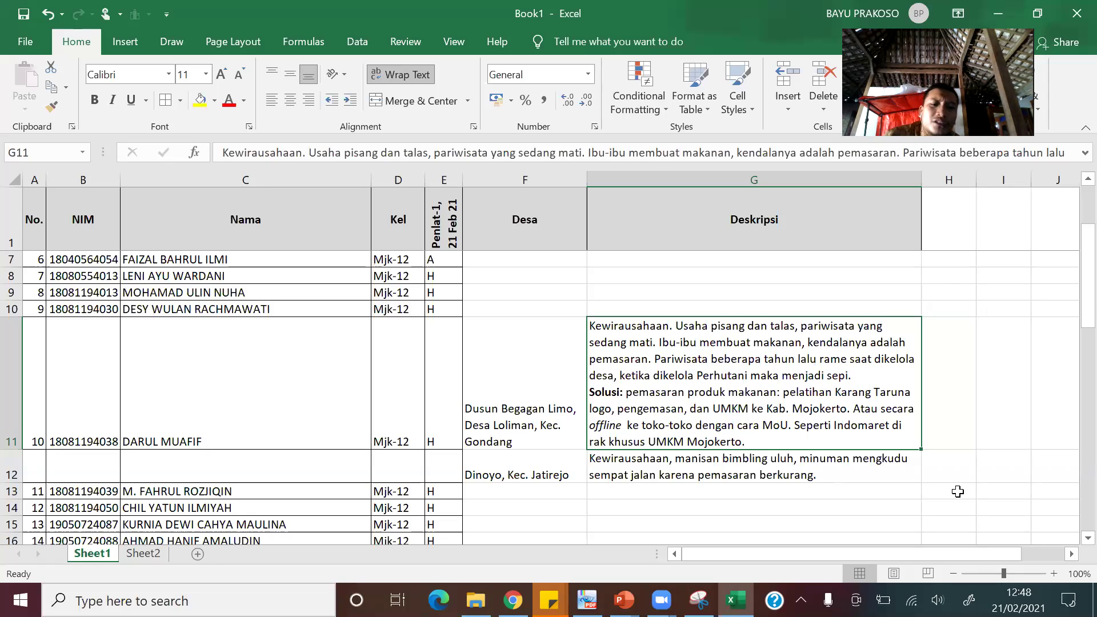
# Switch to Chrome and search Google for "BADAN USAHA MILIK DESA" in a new tab.
pyautogui.click(512, 600)
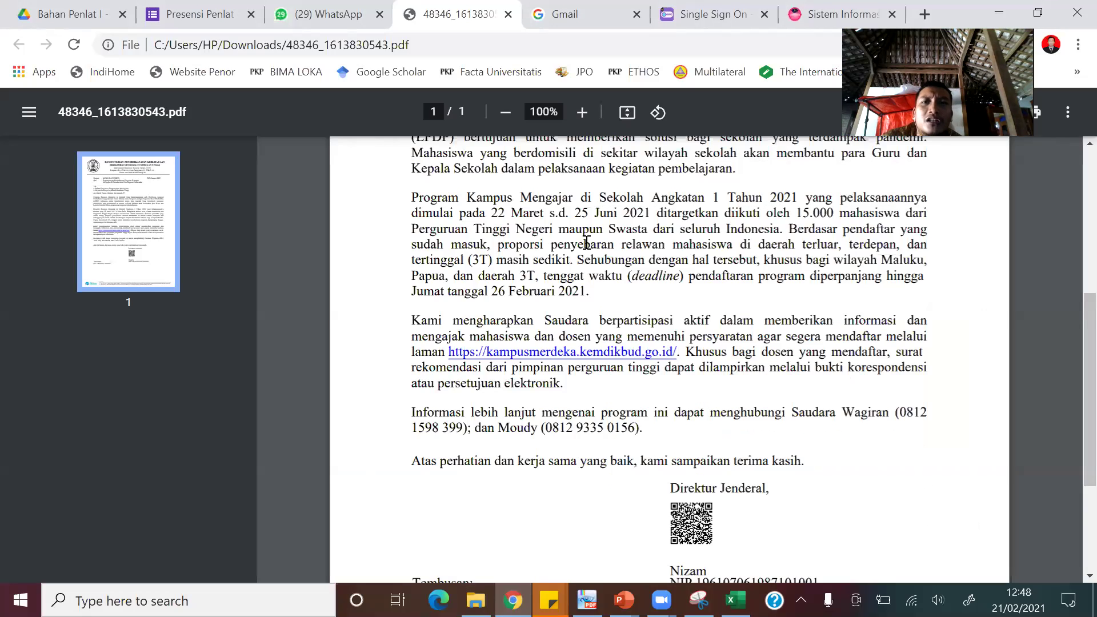
pyautogui.click(925, 15)
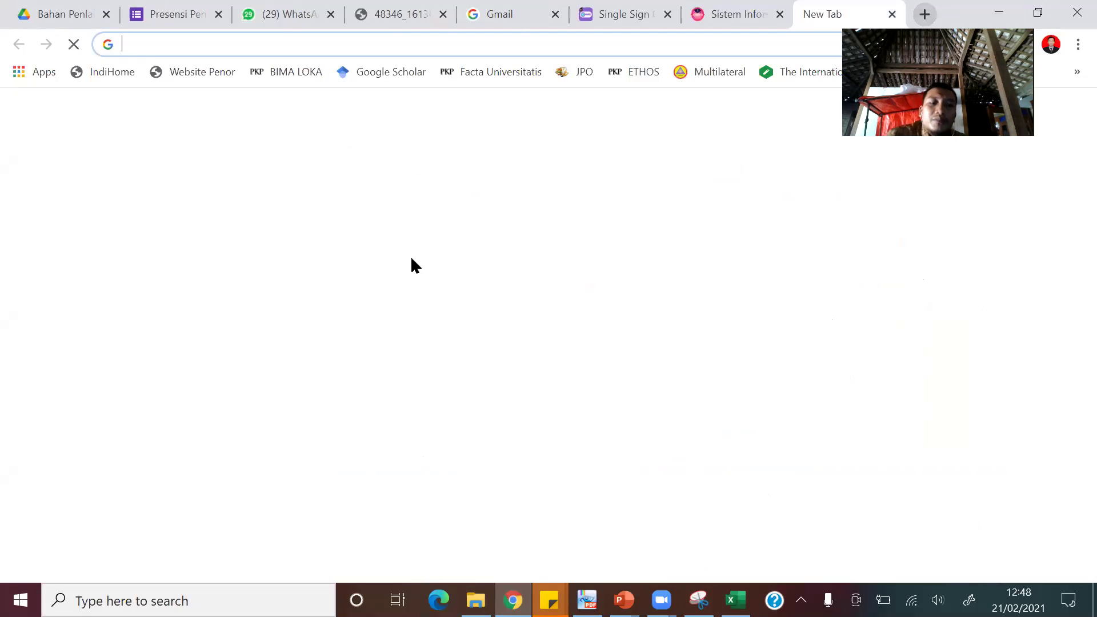
pyautogui.write('BADAN USAHA MILIK DESA')
pyautogui.press('Return')
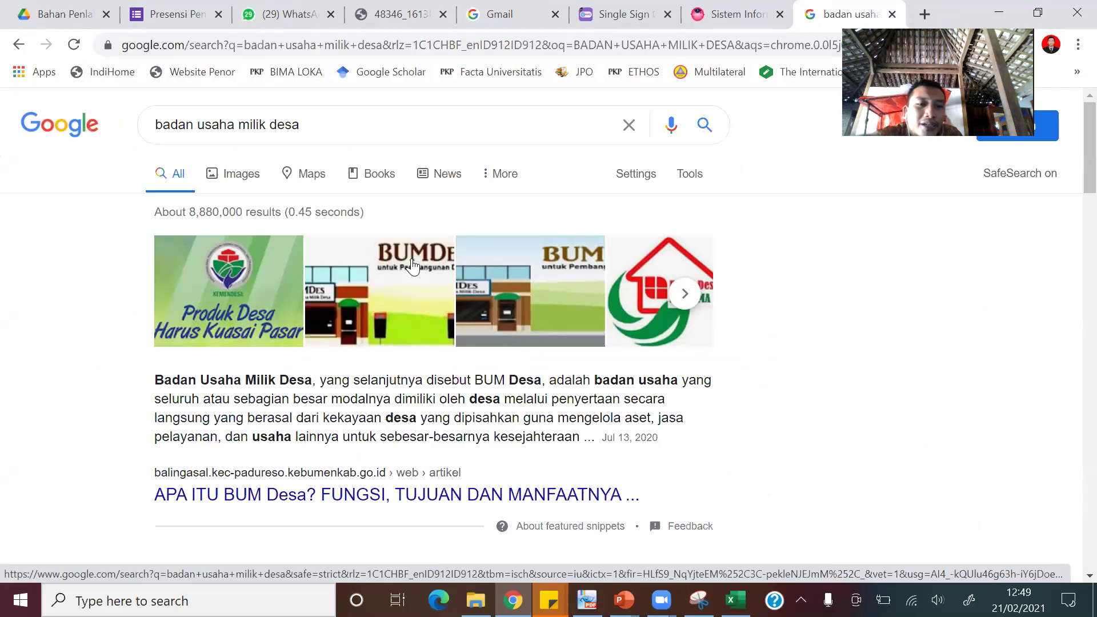
# Look through the search results about village-owned enterprises and switch back to the Excel workbook.
pyautogui.scroll(-7, 413, 265)
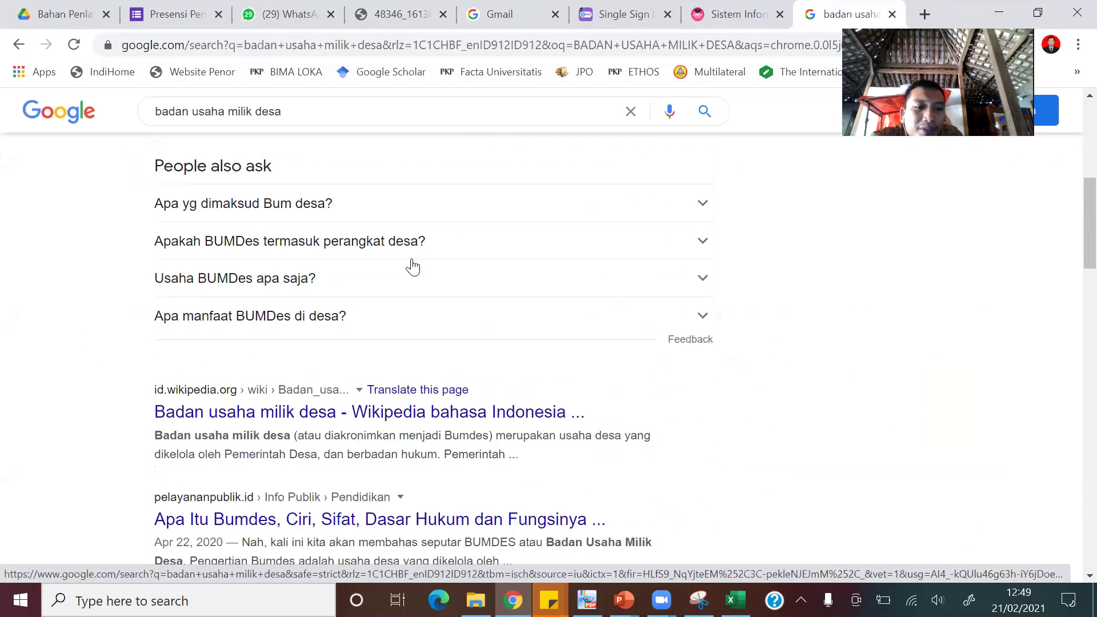
pyautogui.scroll(-1, 412, 266)
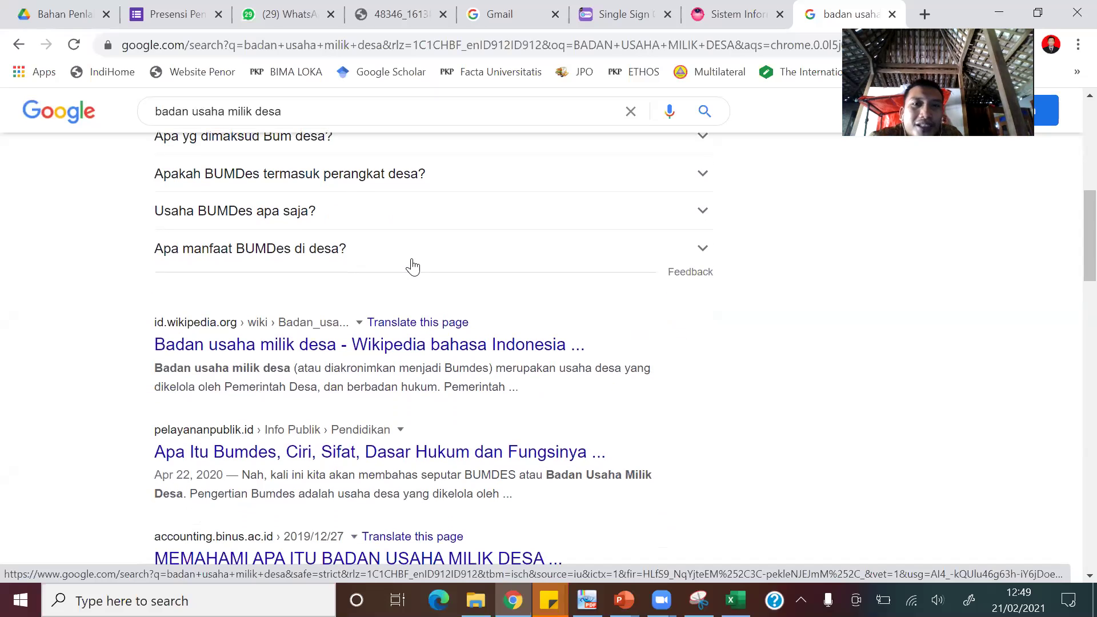
pyautogui.scroll(-8, 413, 266)
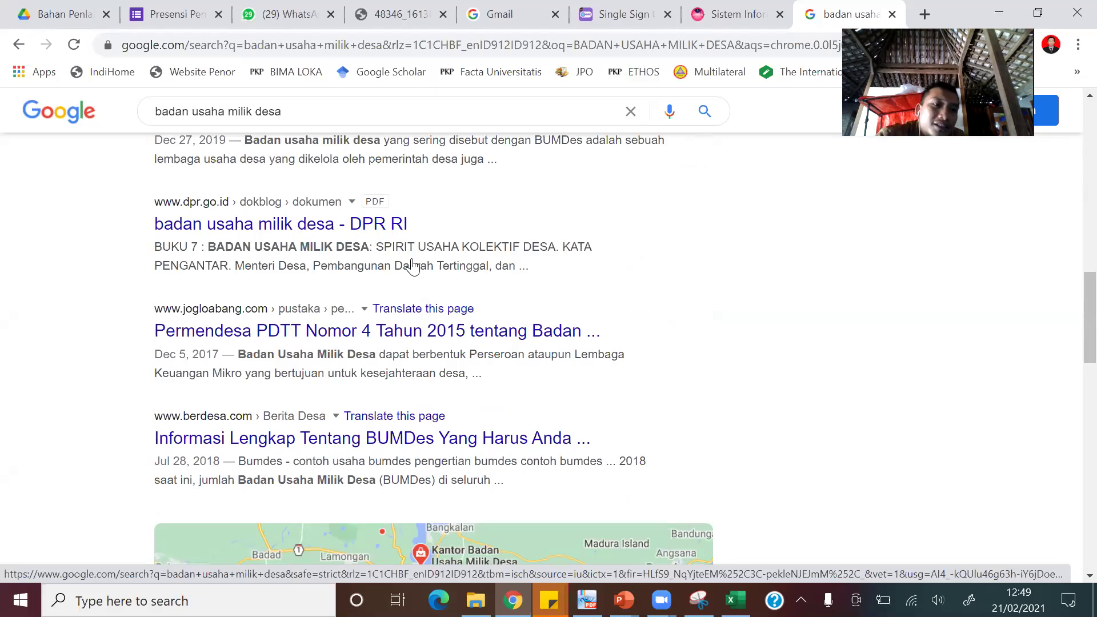
pyautogui.scroll(-3, 412, 266)
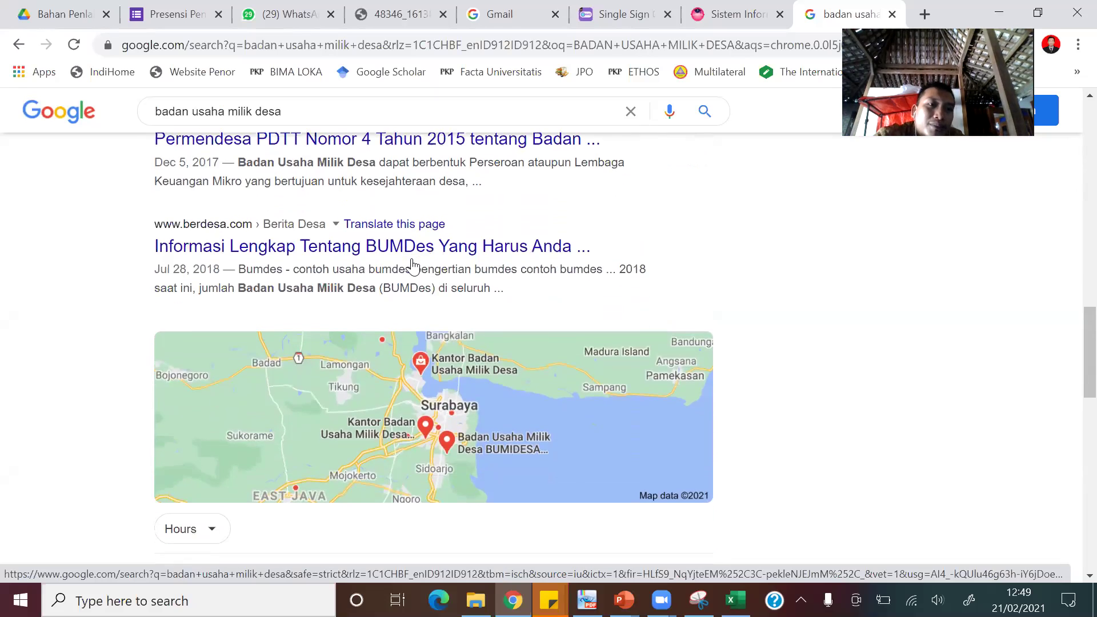
pyautogui.scroll(1, 412, 265)
pyautogui.scroll(-6, 413, 266)
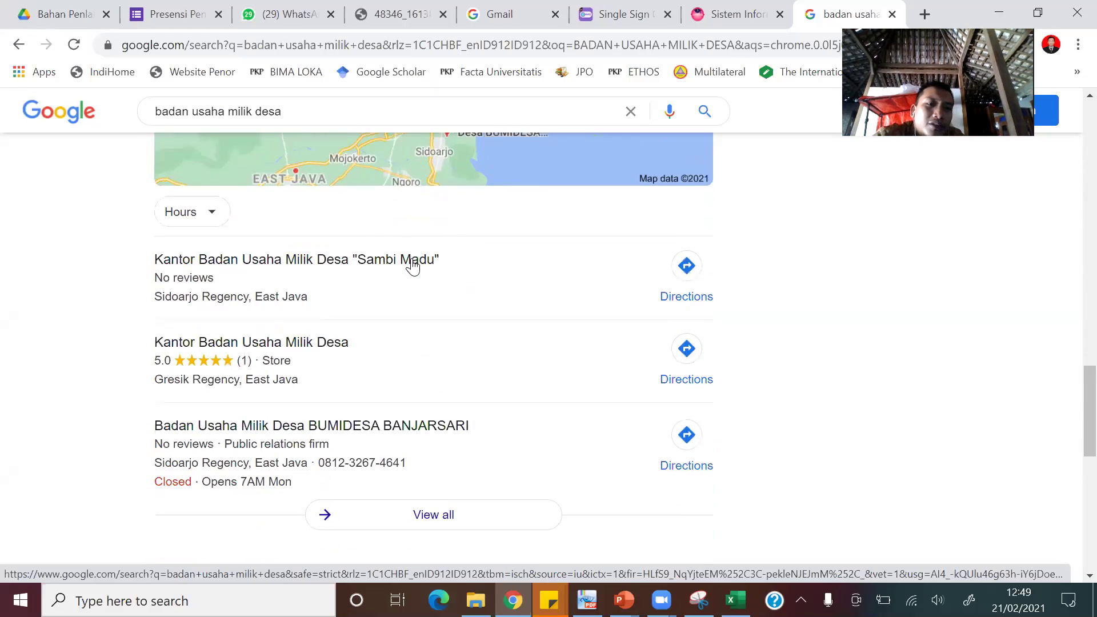
pyautogui.scroll(-6, 412, 266)
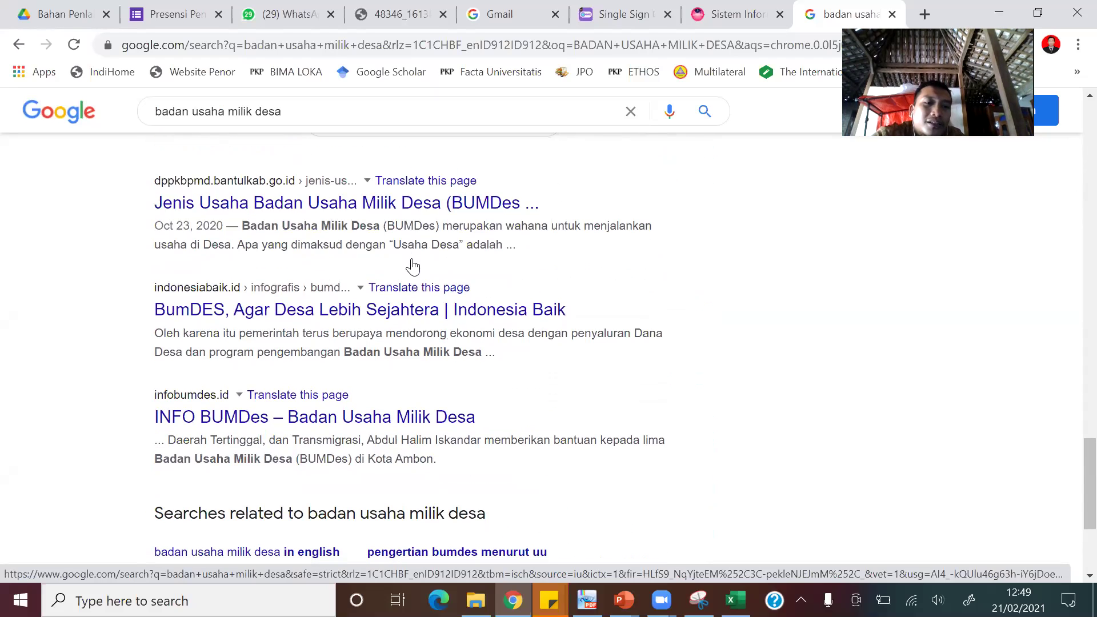
pyautogui.scroll(-3, 412, 265)
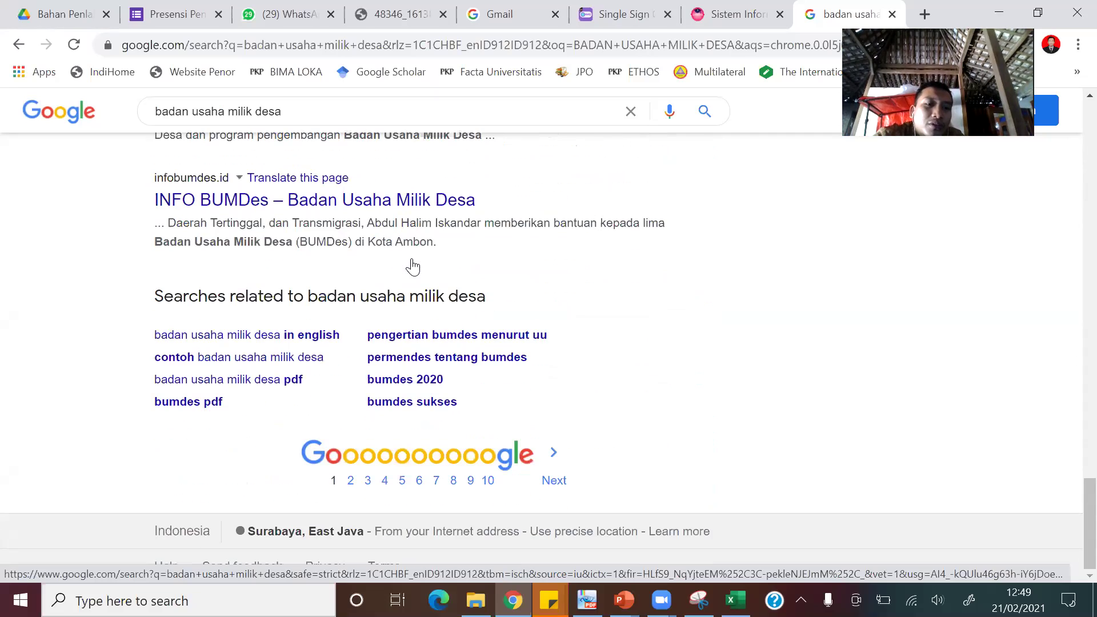
pyautogui.scroll(15, 413, 266)
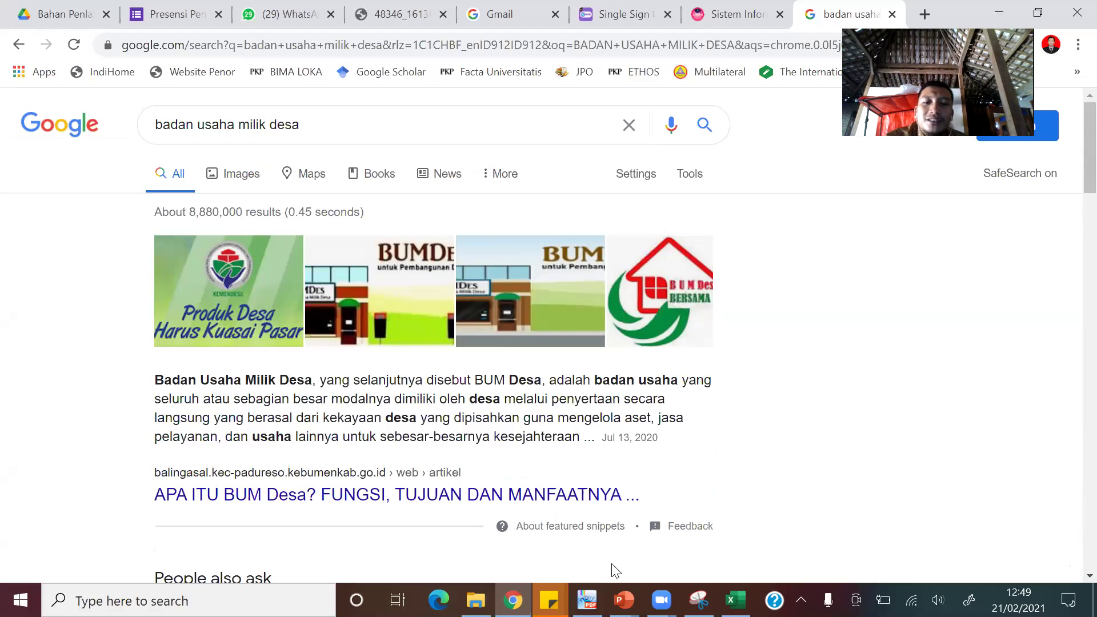
pyautogui.hotkey('alt', 'Tab')
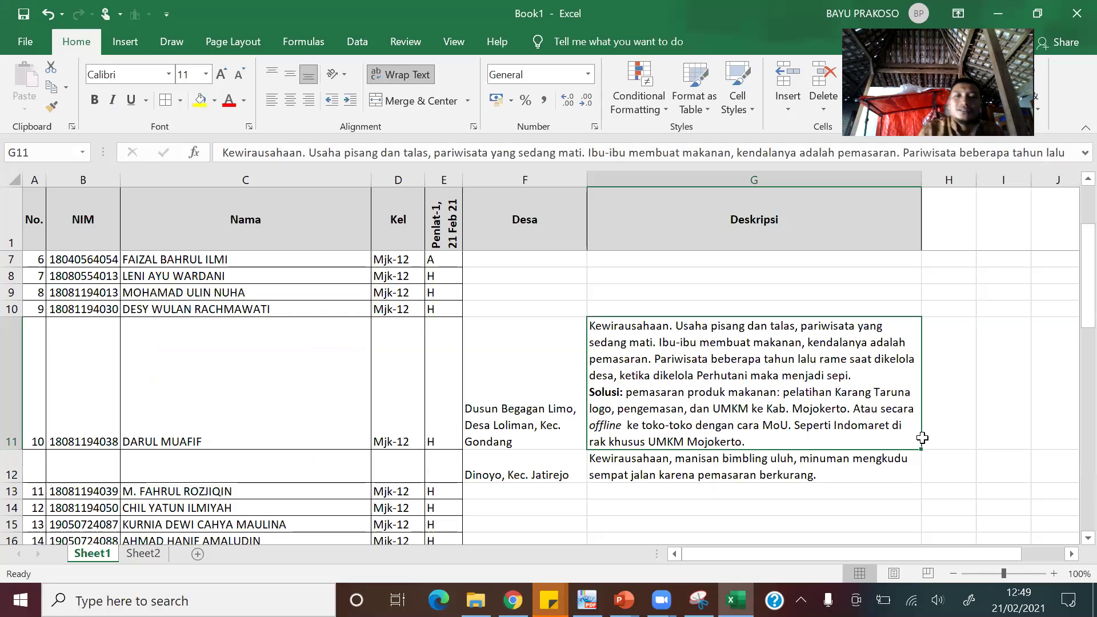
# Look over the Sda-23 group's attendance cells in column E and its village description in G25.
pyautogui.press('Left')
pyautogui.press('Left')
pyautogui.press('Down')
pyautogui.press('Down')
pyautogui.press('Down')
pyautogui.press('Down')
pyautogui.press('Down')
pyautogui.press('Down')
pyautogui.press('Down')
pyautogui.press('Down')
pyautogui.press('Down')
pyautogui.press('Down')
pyautogui.press('Down')
pyautogui.press('Down')
pyautogui.press('Down')
pyautogui.press('Down')
pyautogui.press('Down')
pyautogui.press('Down')
pyautogui.press('Down')
pyautogui.press('Down')
pyautogui.press('Down')
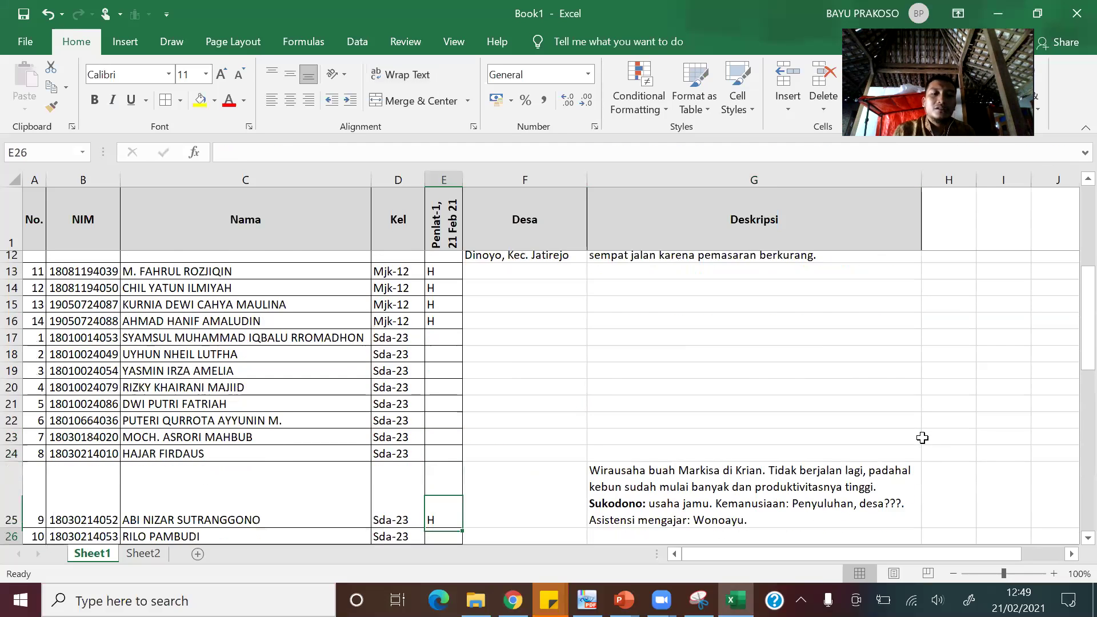
pyautogui.press('Up')
pyautogui.press('Up')
pyautogui.press('Up')
pyautogui.press('Up')
pyautogui.press('Up')
pyautogui.press('Up')
pyautogui.press('Up')
pyautogui.press('Up')
pyautogui.press('Up')
pyautogui.press('Up')
pyautogui.press('Up')
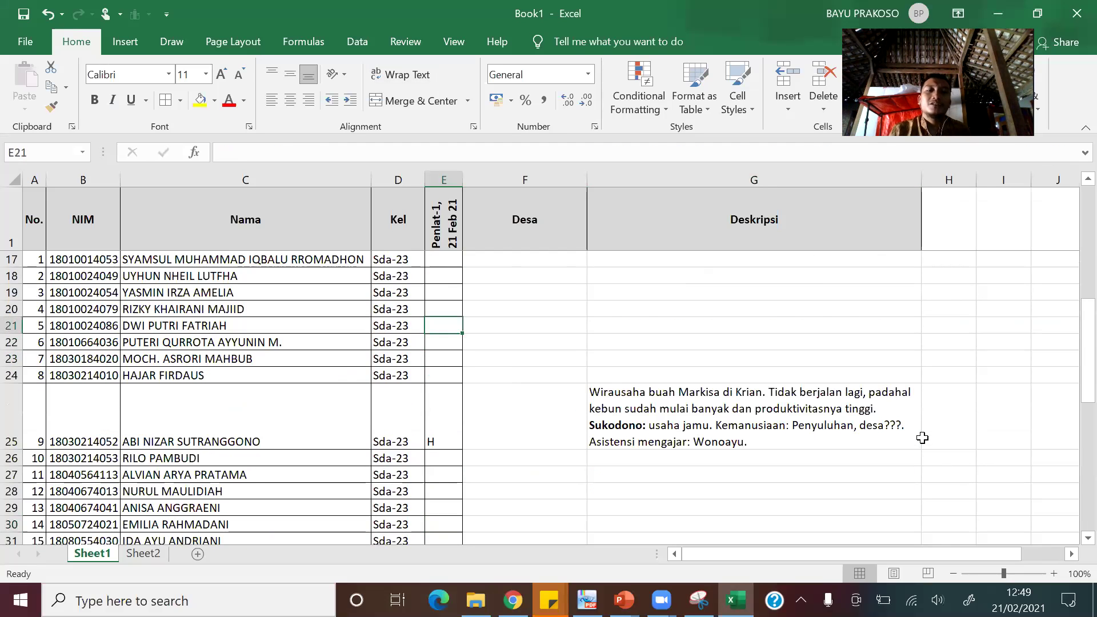
pyautogui.press('Up')
pyautogui.press('Up')
pyautogui.press('Up')
pyautogui.press('Up')
pyautogui.press('Down')
pyautogui.press('Down')
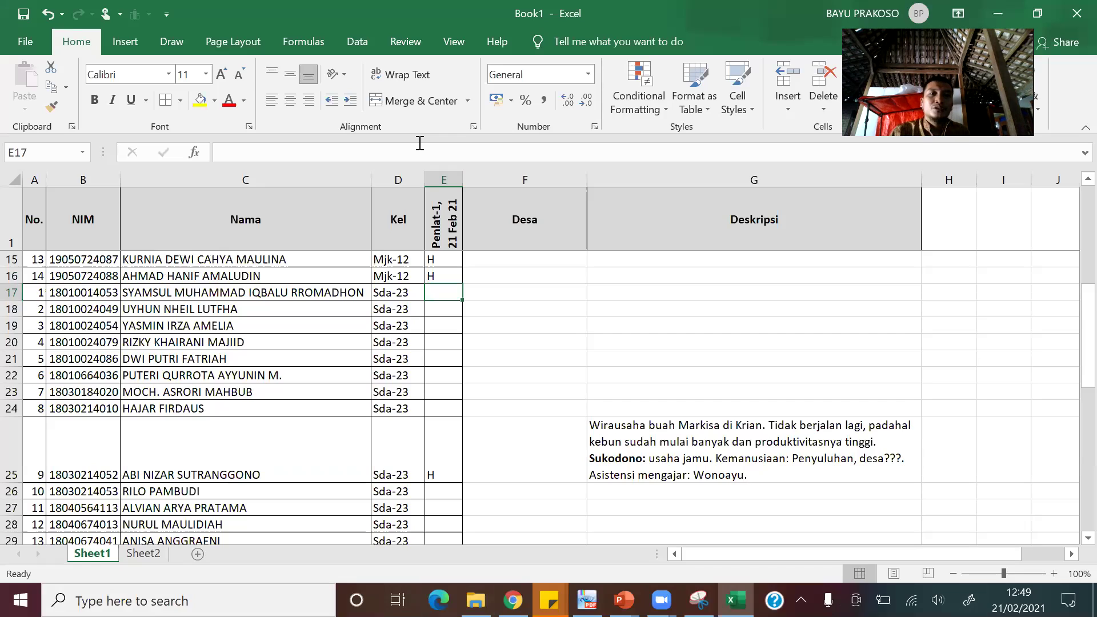
pyautogui.click(716, 440)
# Mark the first five Sda-23 students as present with H in E17:E21.
pyautogui.click(437, 292)
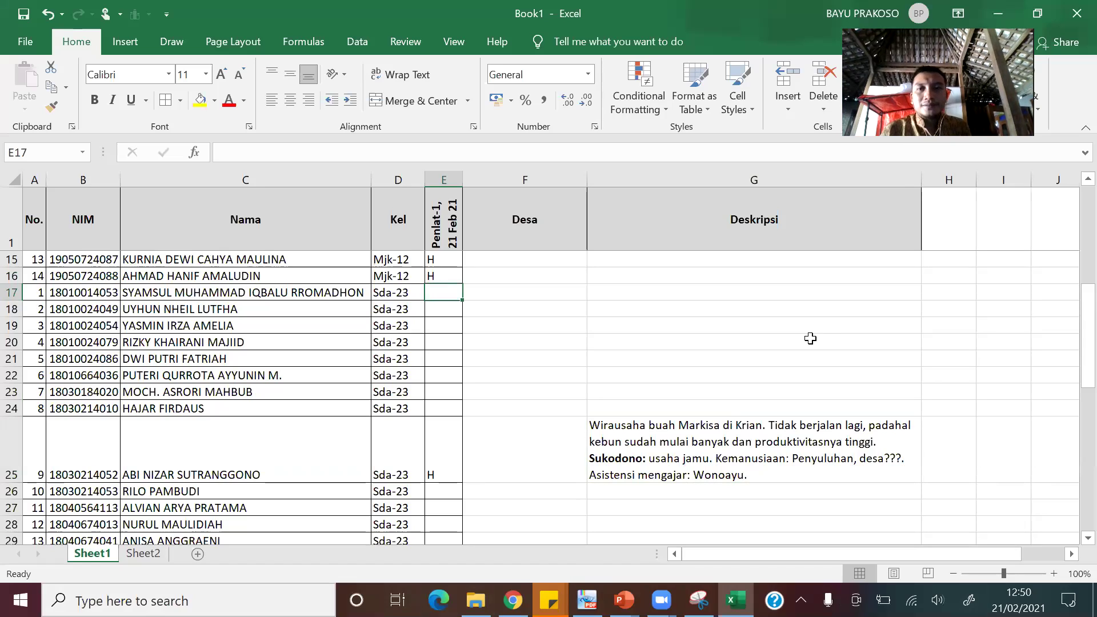
pyautogui.write('H')
pyautogui.press('Return')
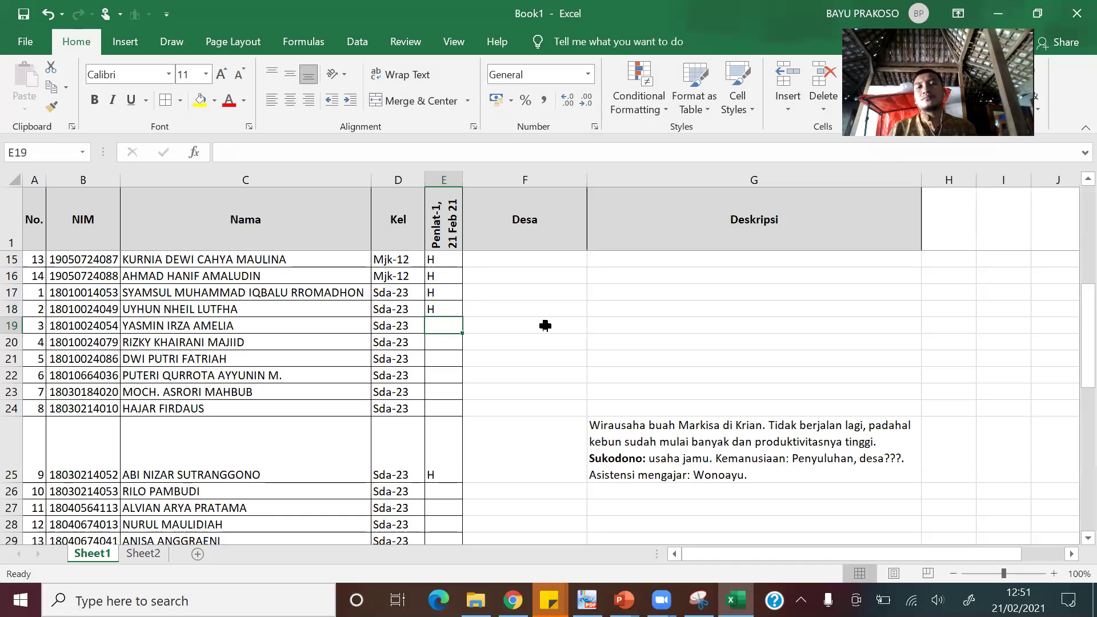
pyautogui.write('H')
pyautogui.press('Return')
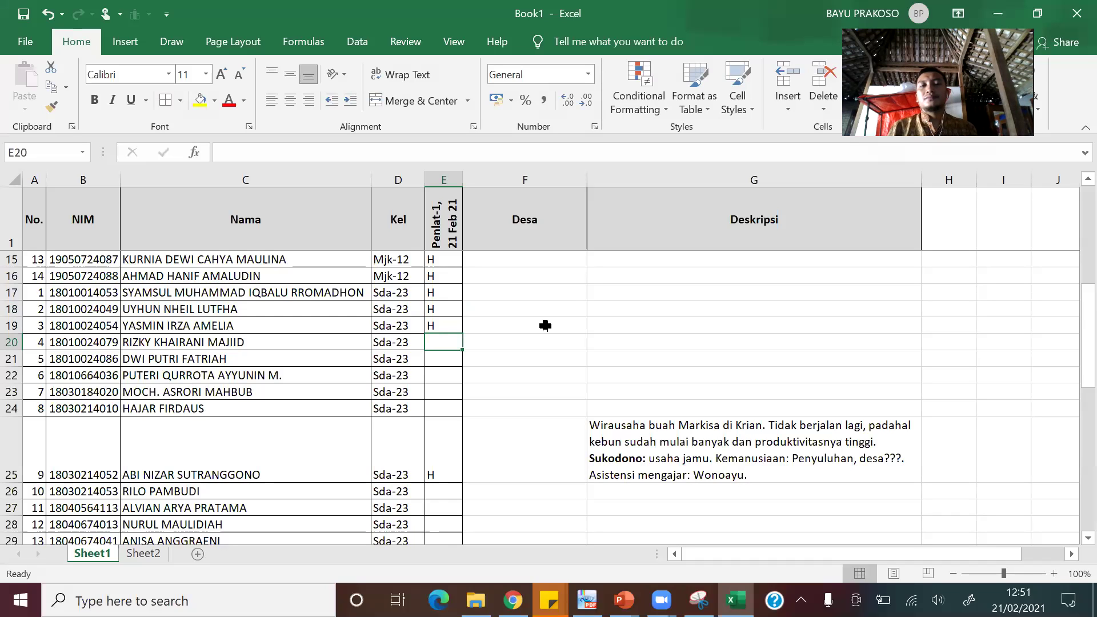
pyautogui.write('H')
pyautogui.press('Return')
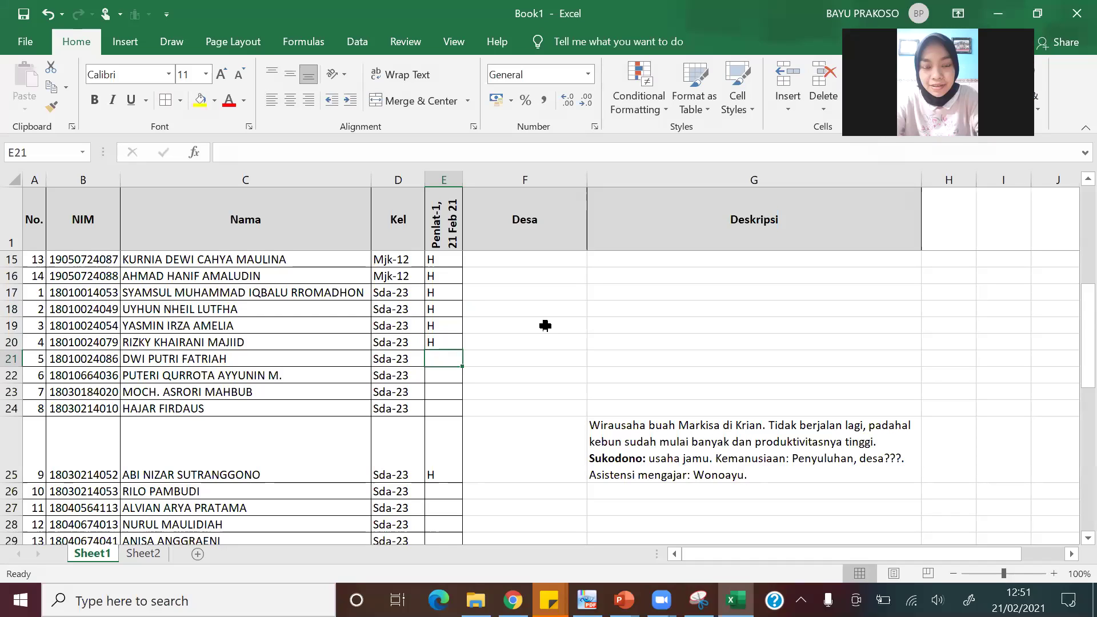
pyautogui.write('H')
pyautogui.press('Return')
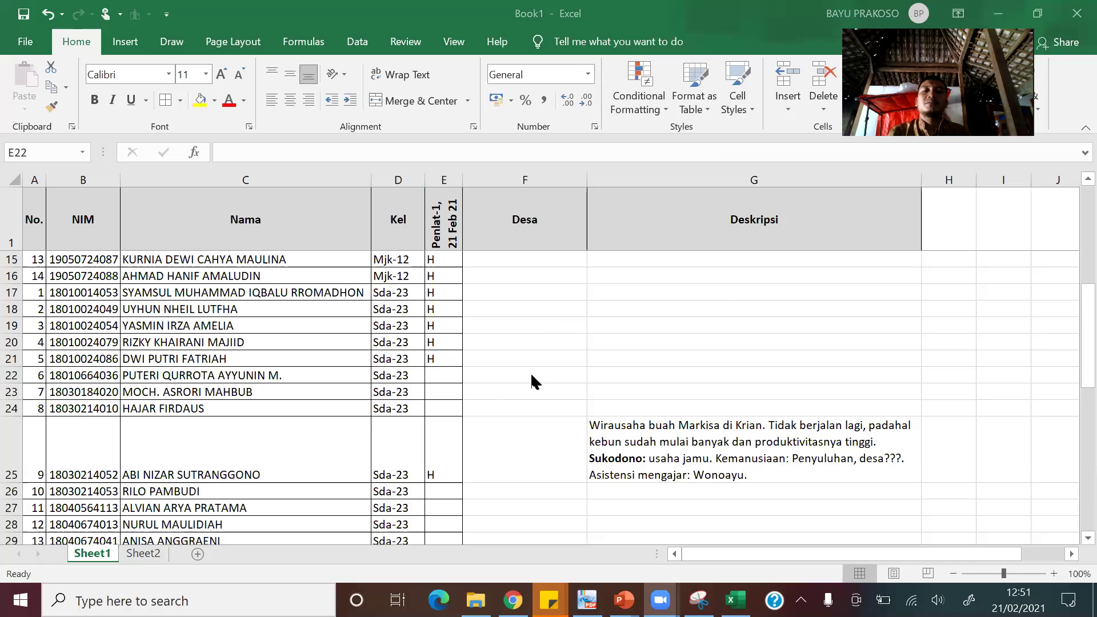
# Mark Sda-23 students 6 to 8 as present with H in E22:E24, skipping the already filled E25.
pyautogui.click(433, 375)
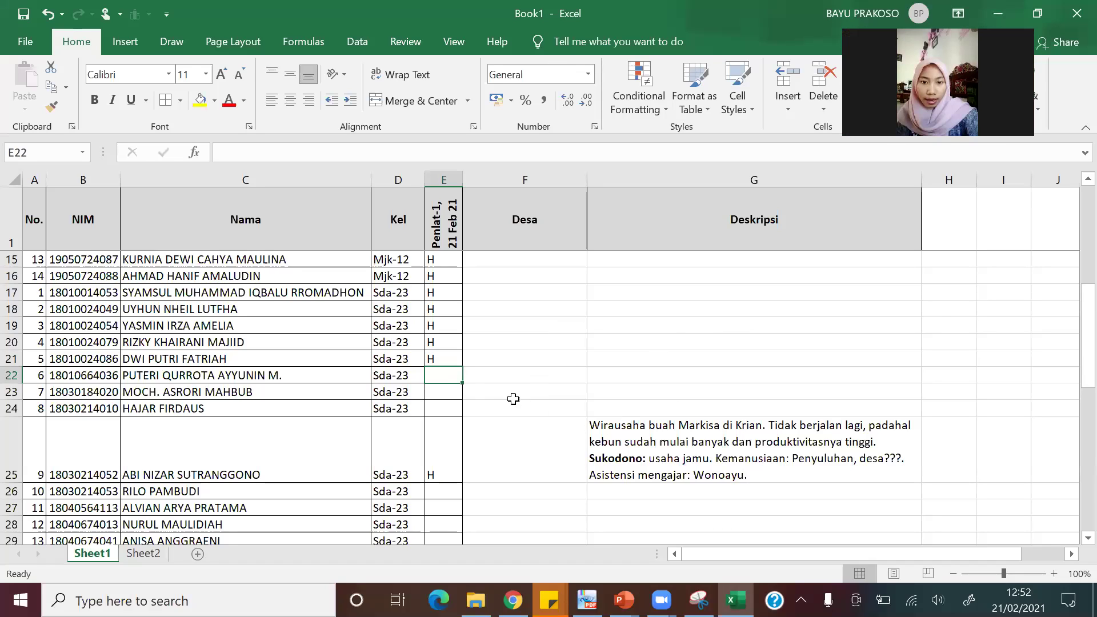
pyautogui.write('H')
pyautogui.press('Return')
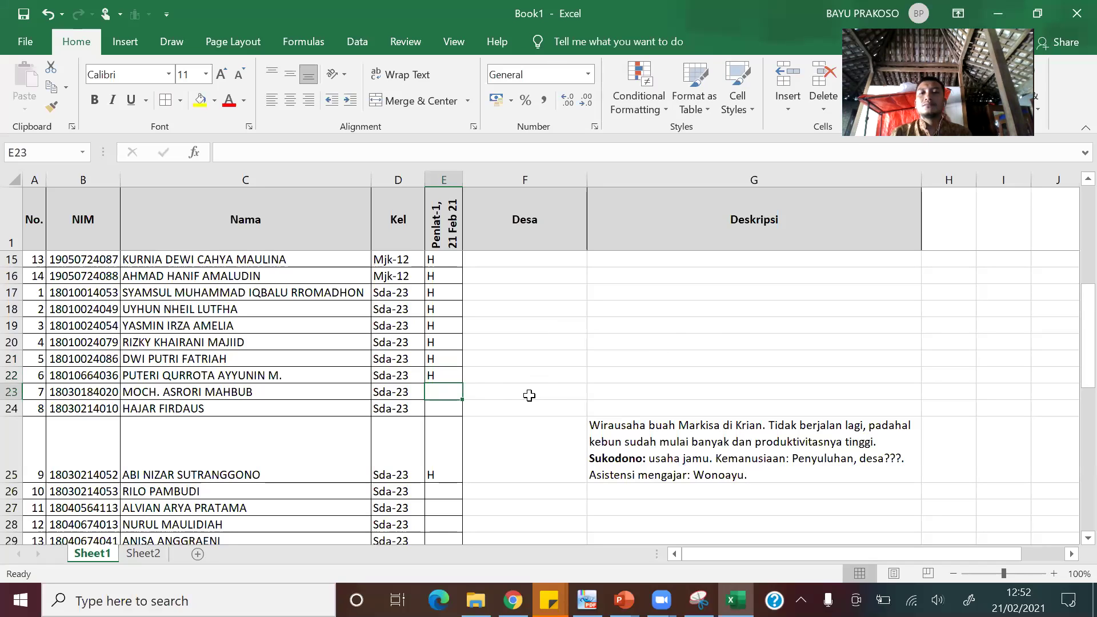
pyautogui.write('H')
pyautogui.press('Return')
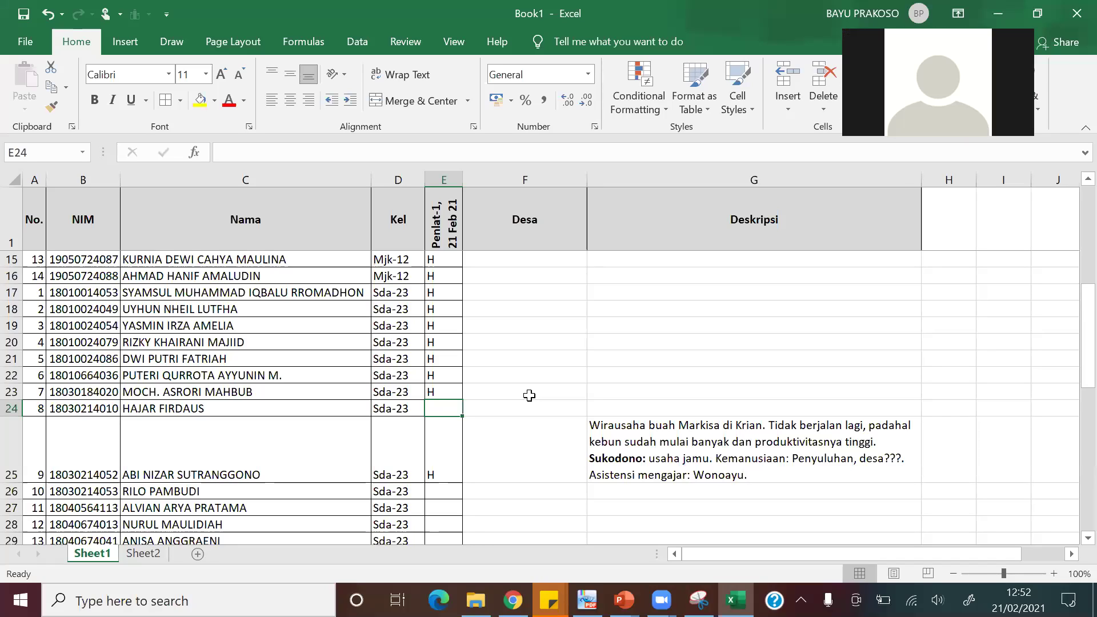
pyautogui.write('H')
pyautogui.press('Return')
pyautogui.press('Return')
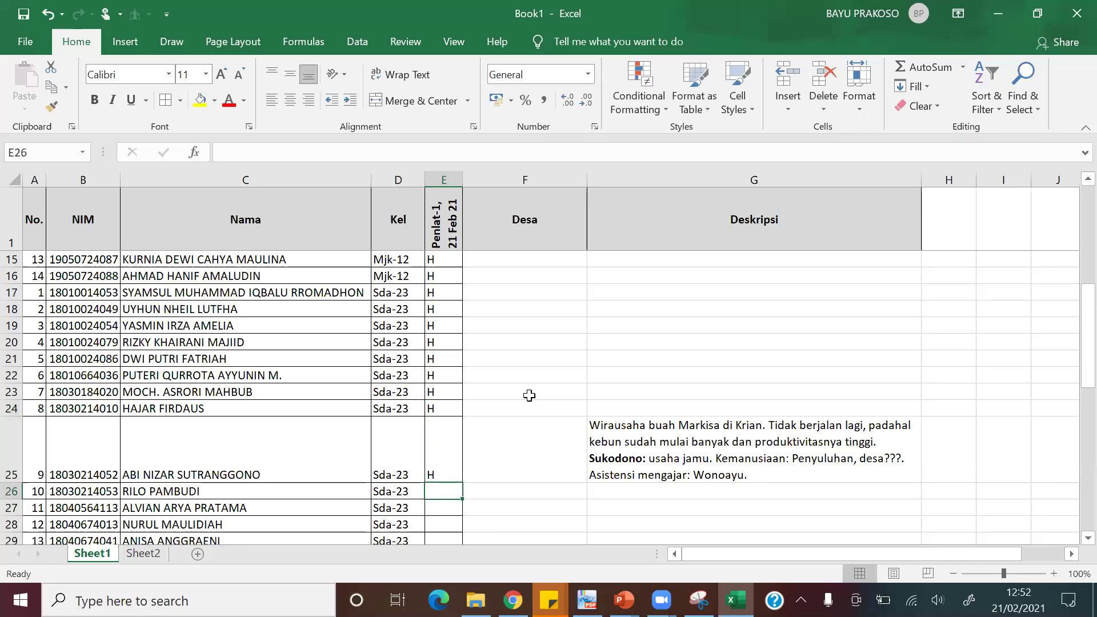
# Mark Sda-23 students 10 to 12 as present with H in E26:E28.
pyautogui.write('H')
pyautogui.press('Return')
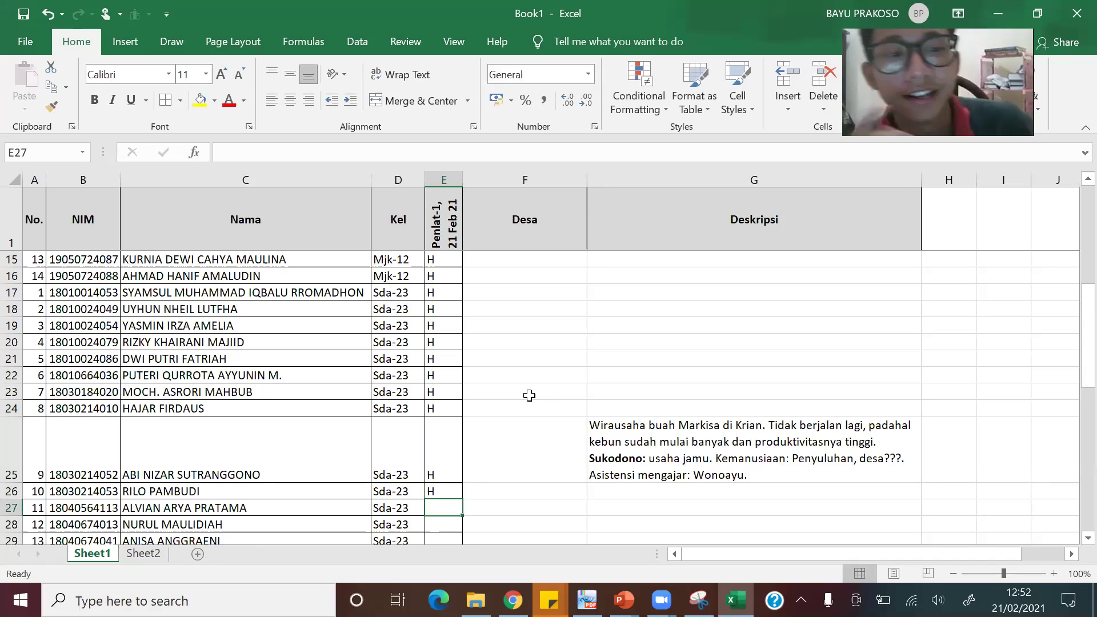
pyautogui.write('H')
pyautogui.press('Return')
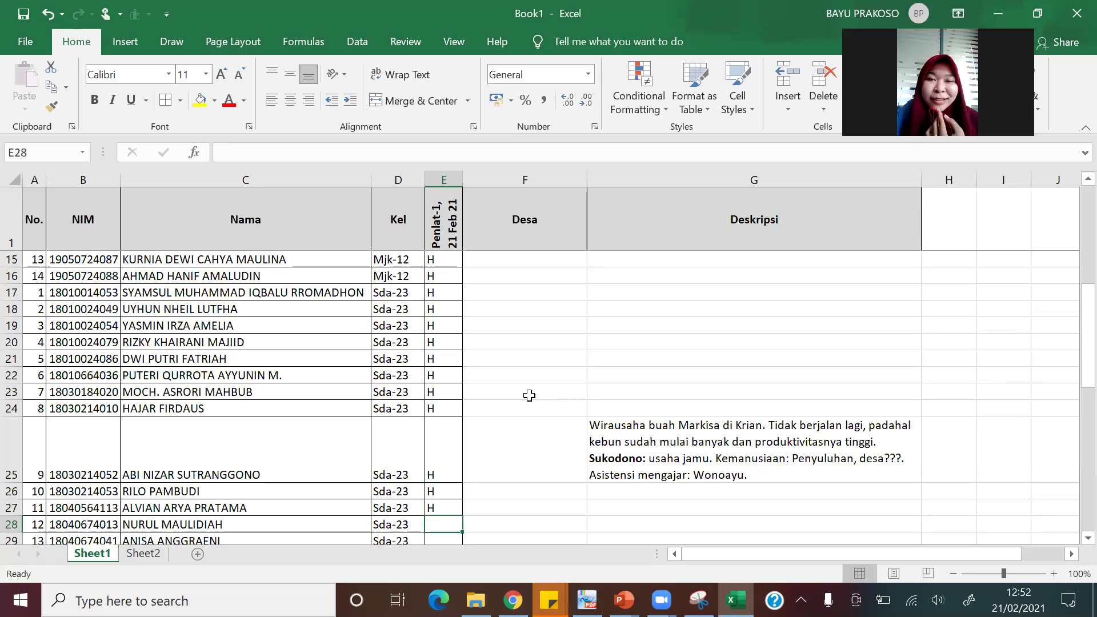
pyautogui.write('H')
pyautogui.press('Return')
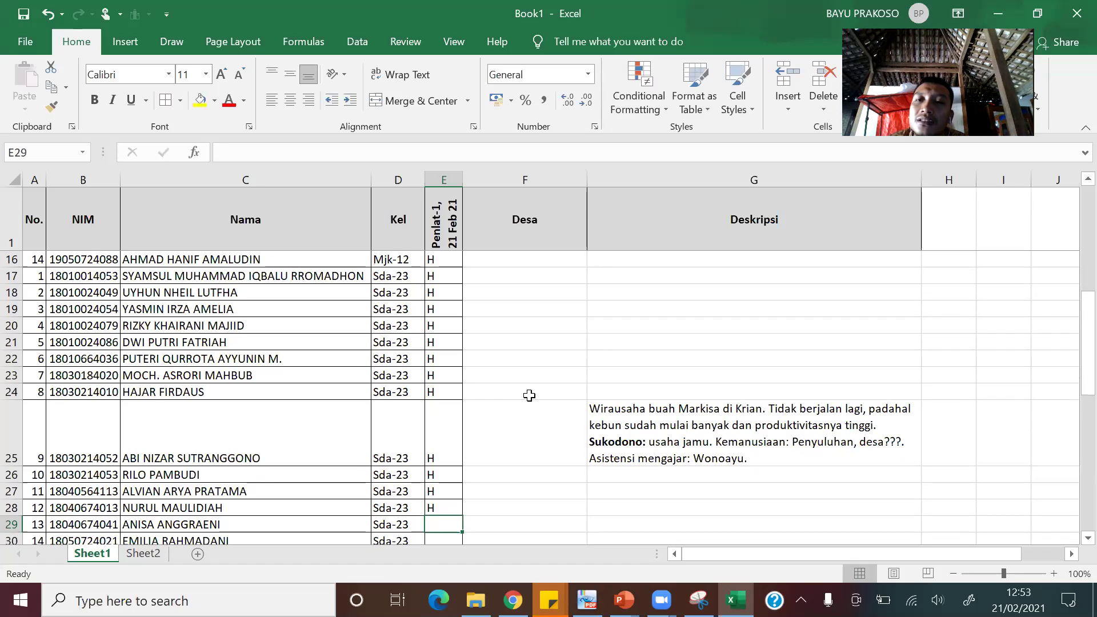
# Mark Sda-23 students 13 to 15 as present with H in E29:E31.
pyautogui.write('H')
pyautogui.press('Return')
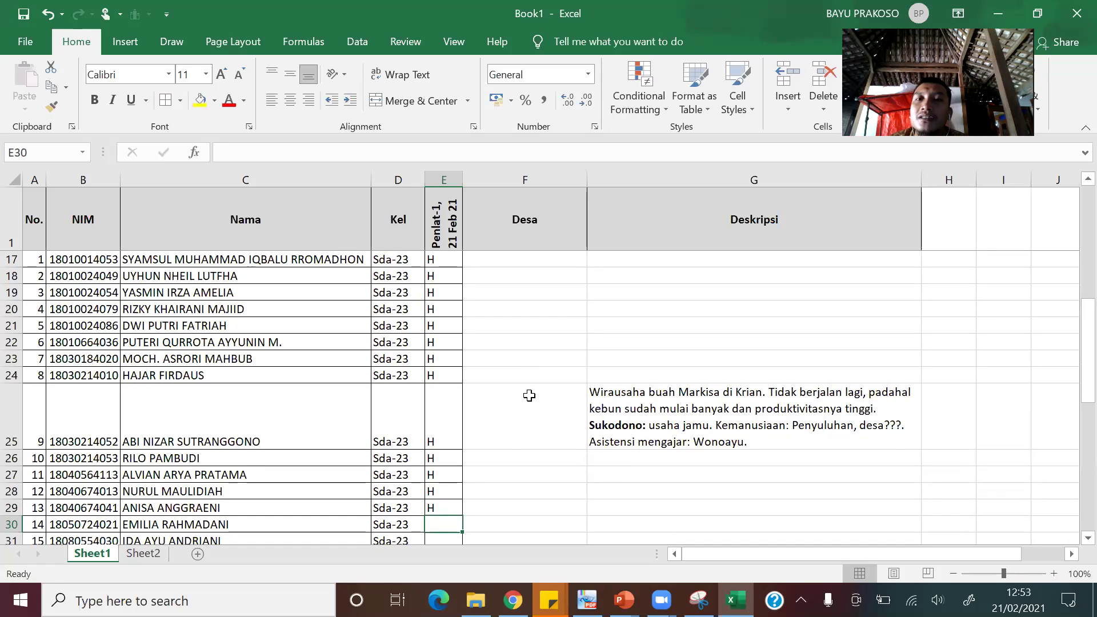
pyautogui.write('H')
pyautogui.press('Return')
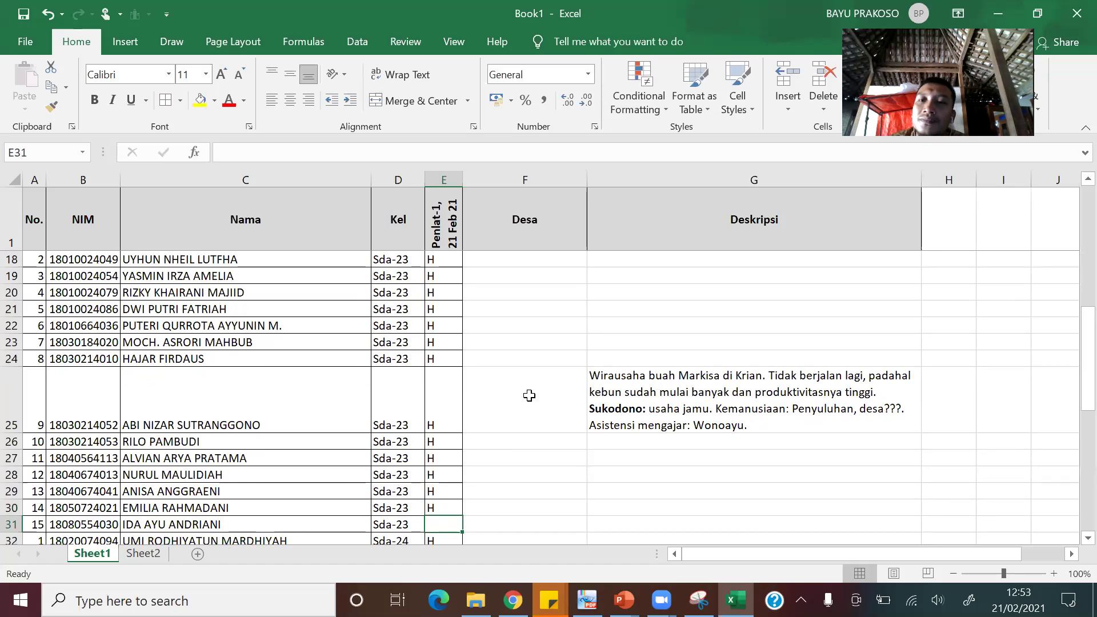
pyautogui.write('H')
pyautogui.press('Return')
# Look through the Sda-24 group's attendance marks in column E down to row 45.
pyautogui.press('Down')
pyautogui.press('Down')
pyautogui.press('Down')
pyautogui.press('Down')
pyautogui.press('Down')
pyautogui.press('Down')
pyautogui.press('Down')
pyautogui.press('Down')
pyautogui.press('Down')
pyautogui.press('Down')
pyautogui.press('Down')
pyautogui.press('Down')
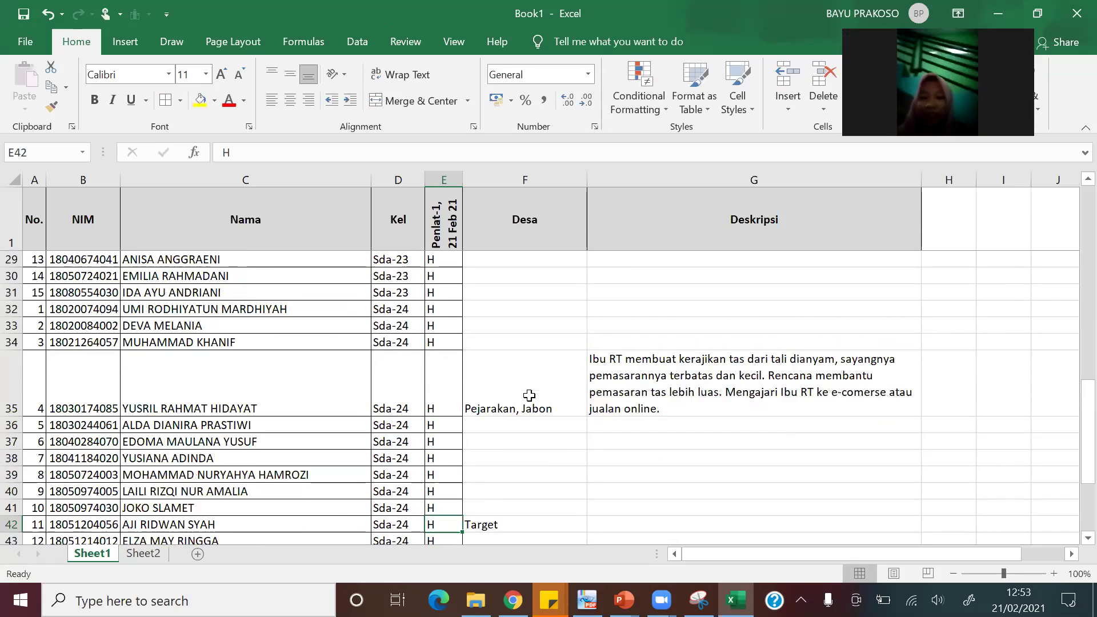
pyautogui.press('Down')
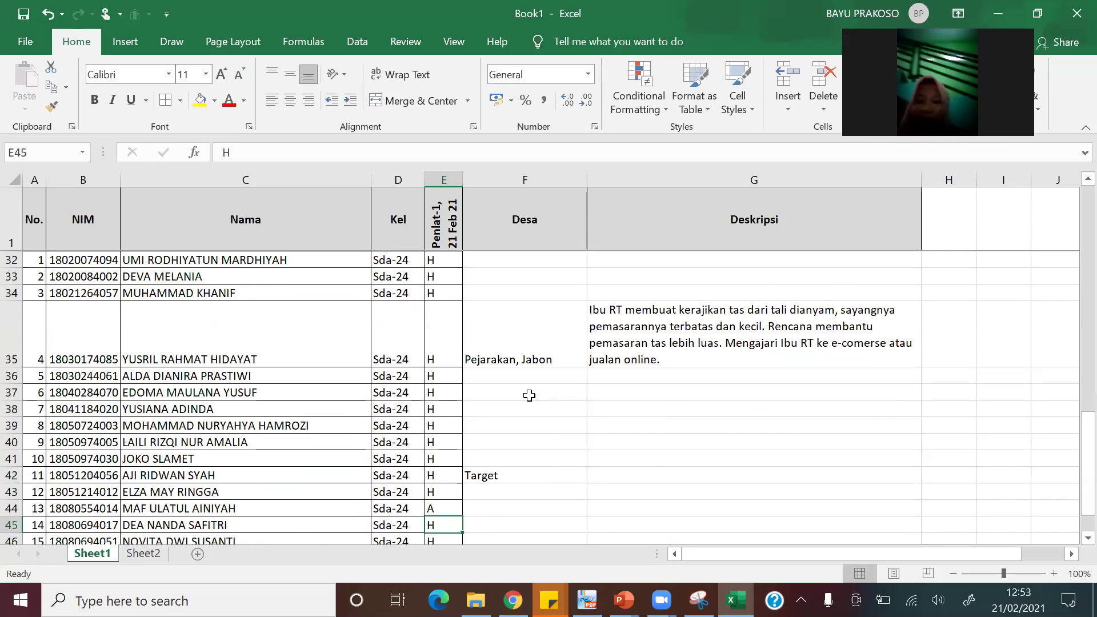